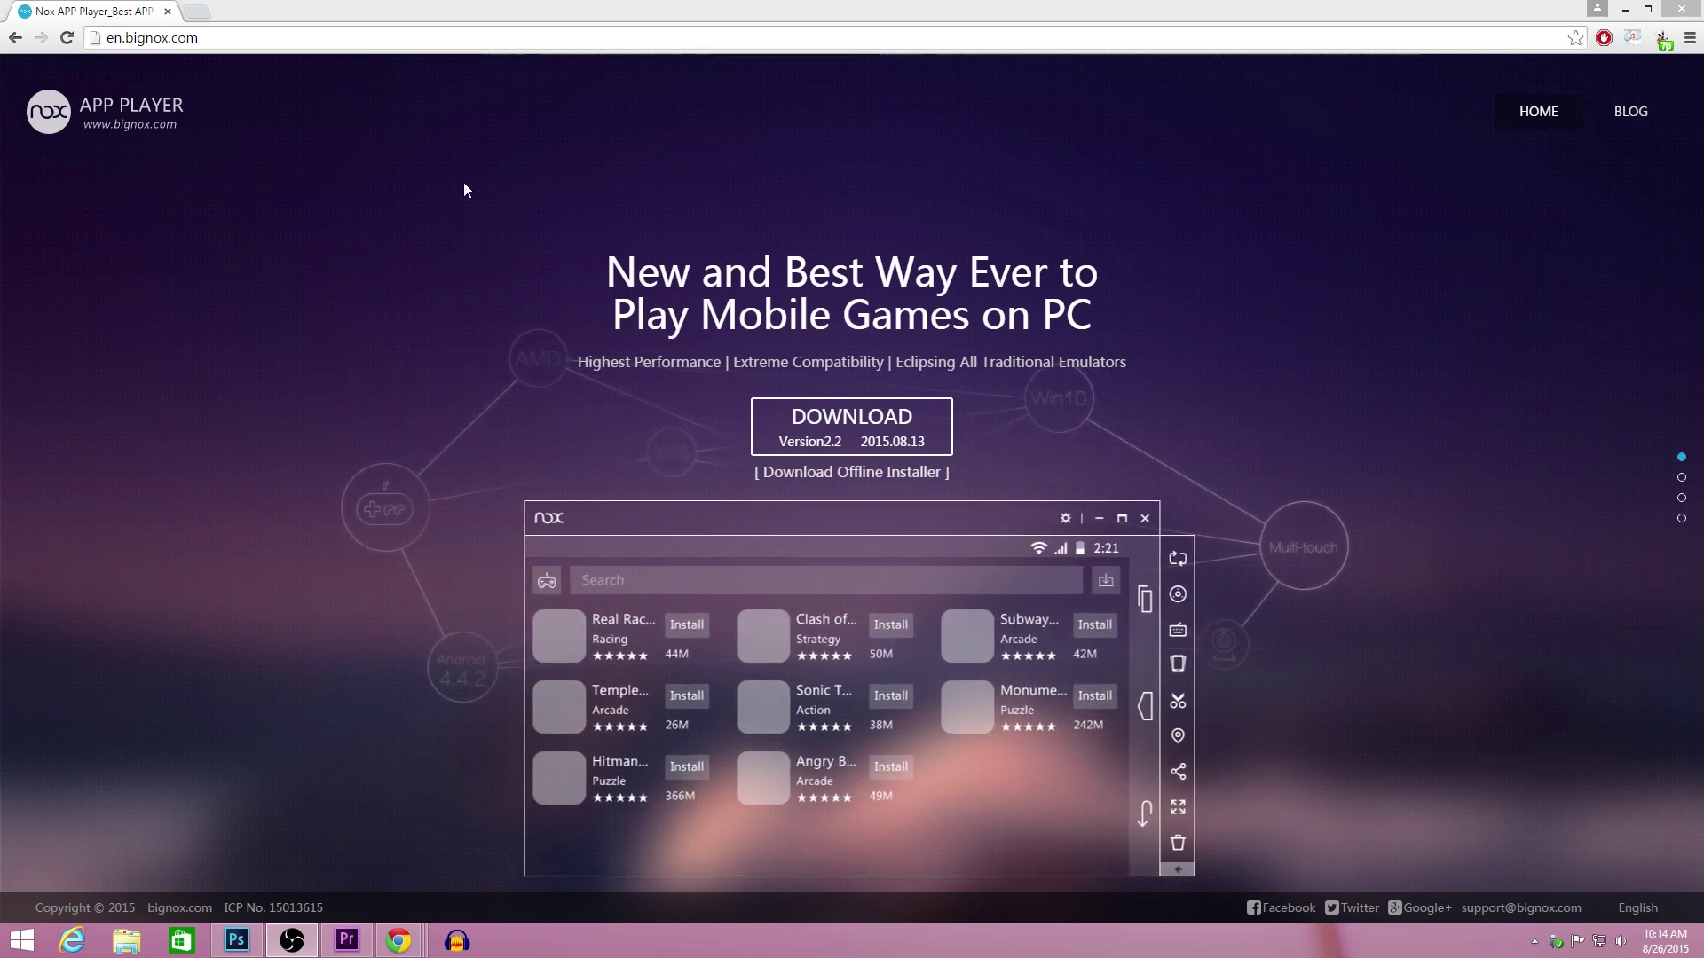
# Step: Navigate Chrome to the Google home page by entering 'google' in the address bar
pyautogui.click(111, 38)
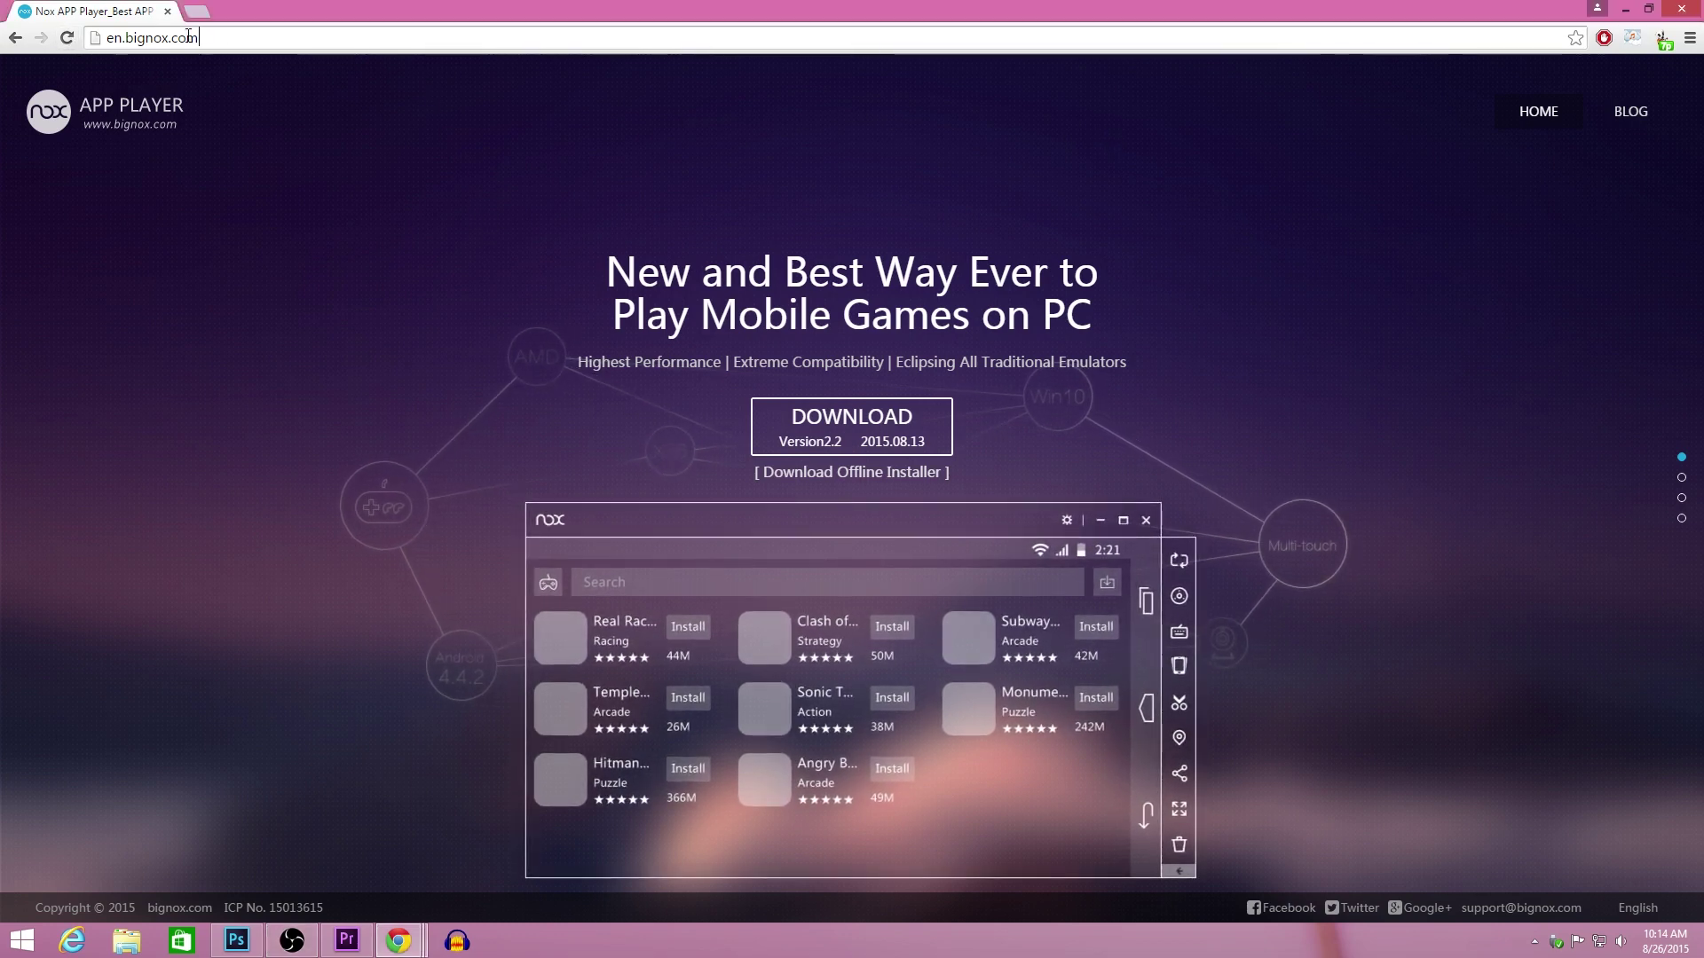
pyautogui.write('google')
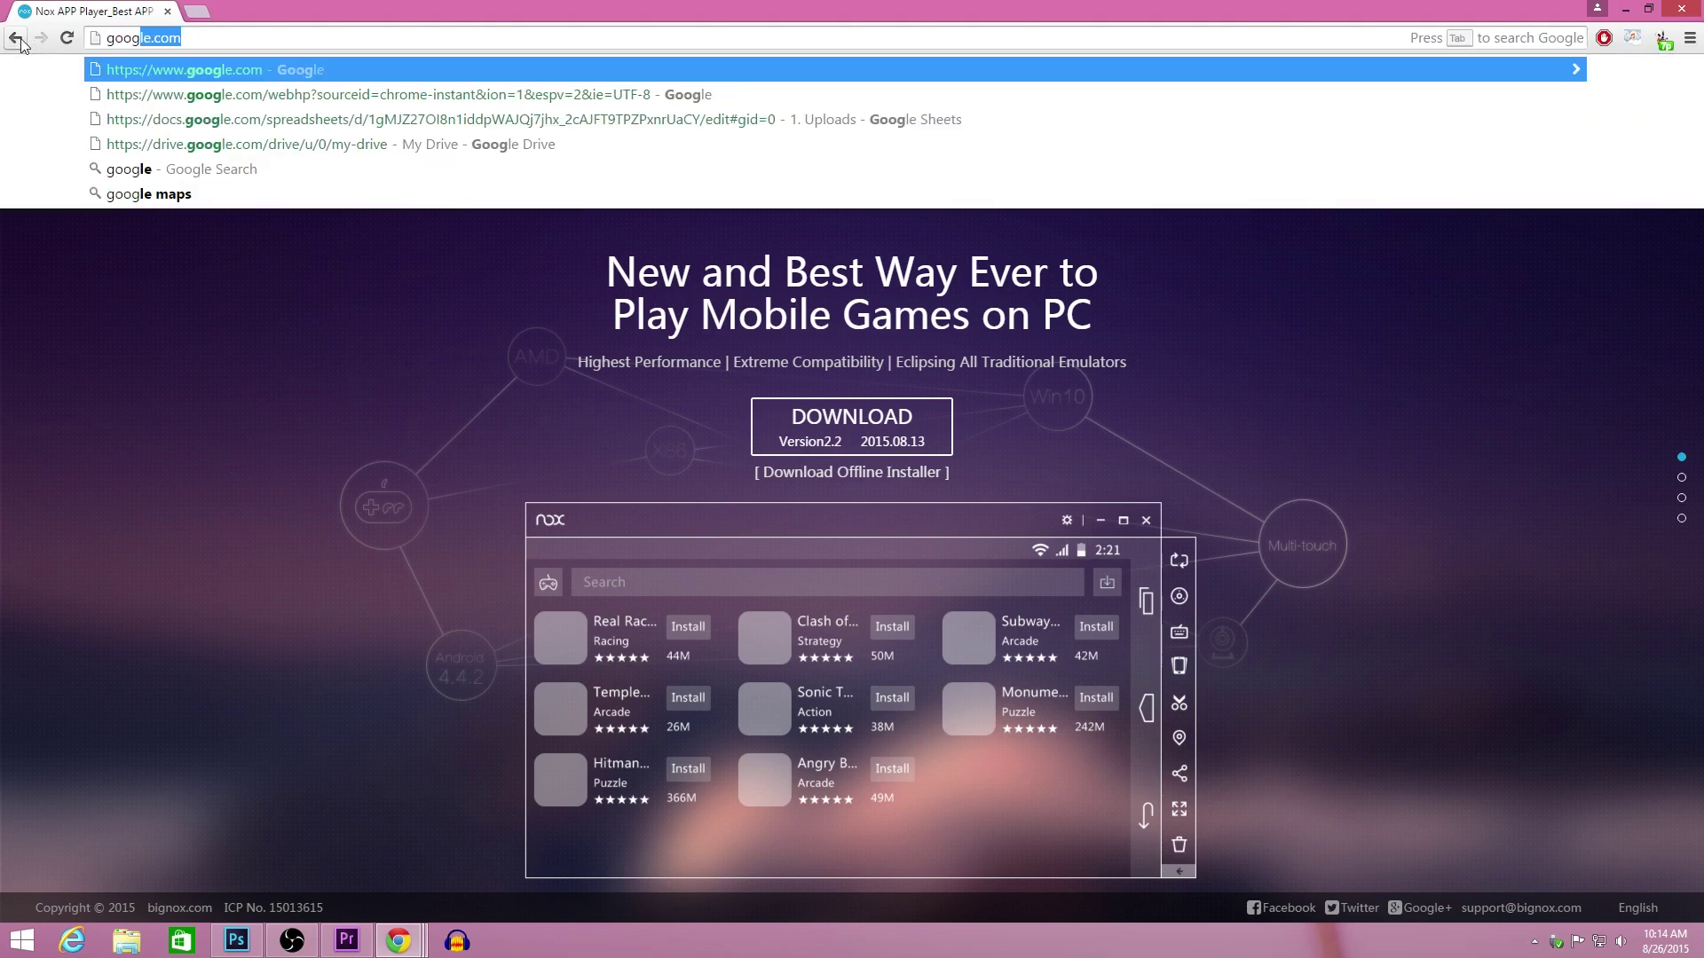
pyautogui.press('Return')
# Step: Load the Nox App Player website at en.bignox.com
pyautogui.click(245, 44)
pyautogui.write('en.bignox.com')
pyautogui.press('Return')
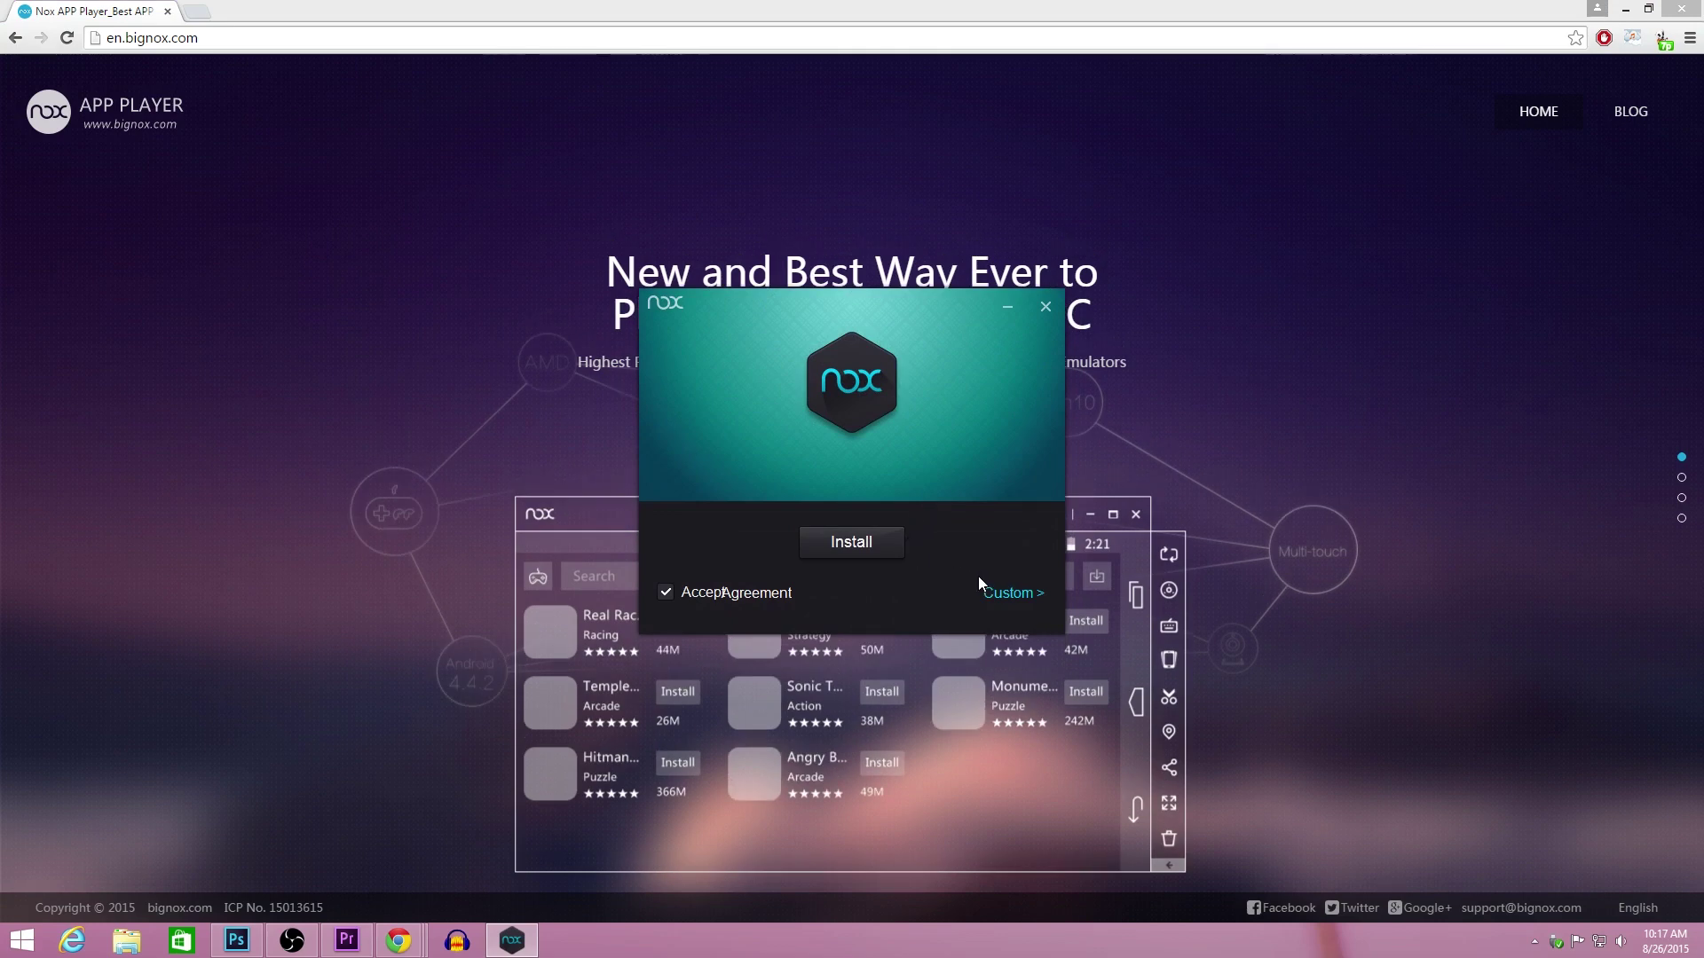
# Step: Install Nox App Player to the default location, allow its device driver, and launch it
pyautogui.click(1003, 592)
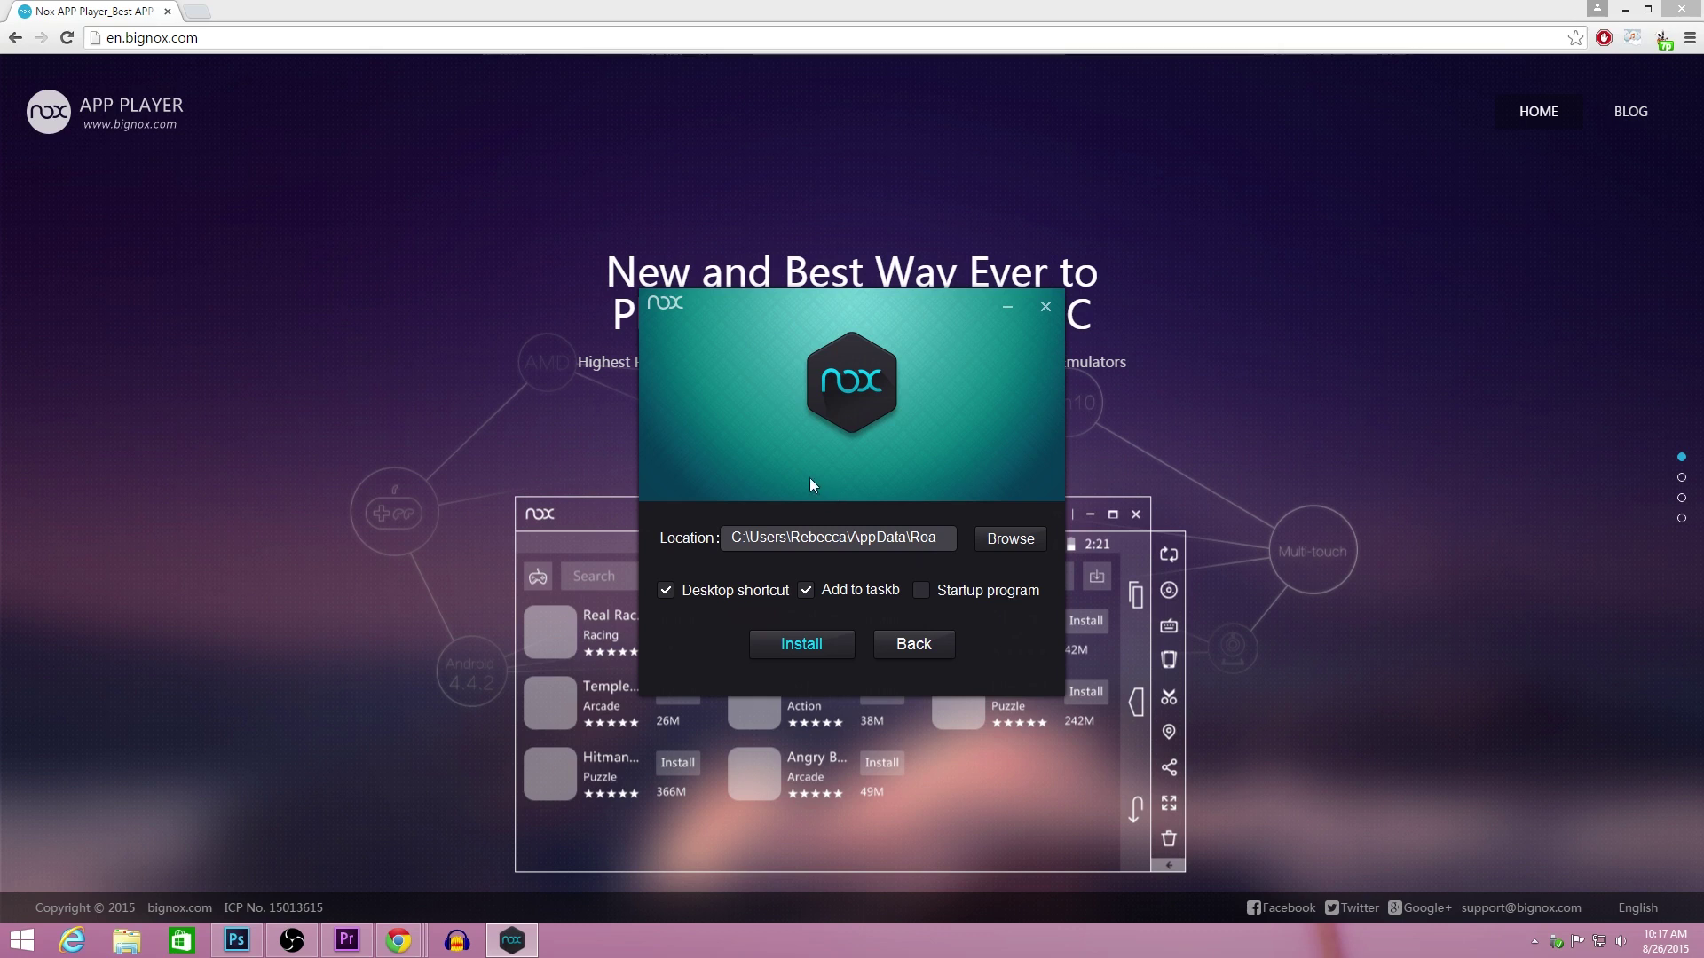
pyautogui.click(902, 646)
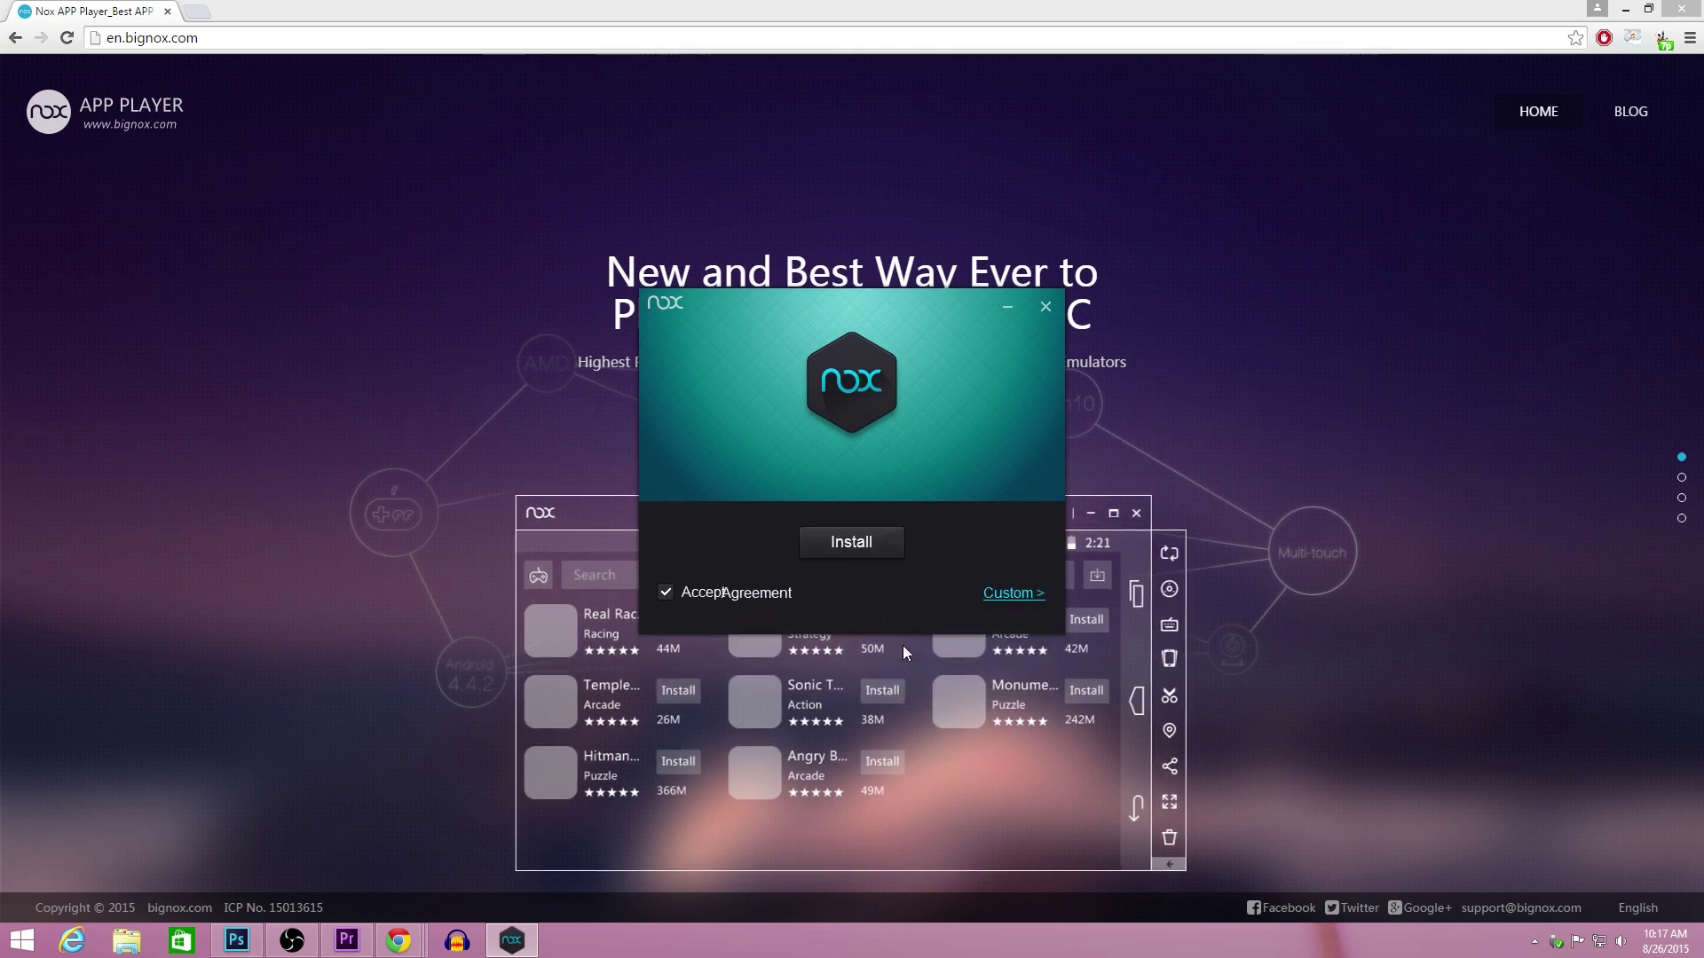
pyautogui.click(826, 543)
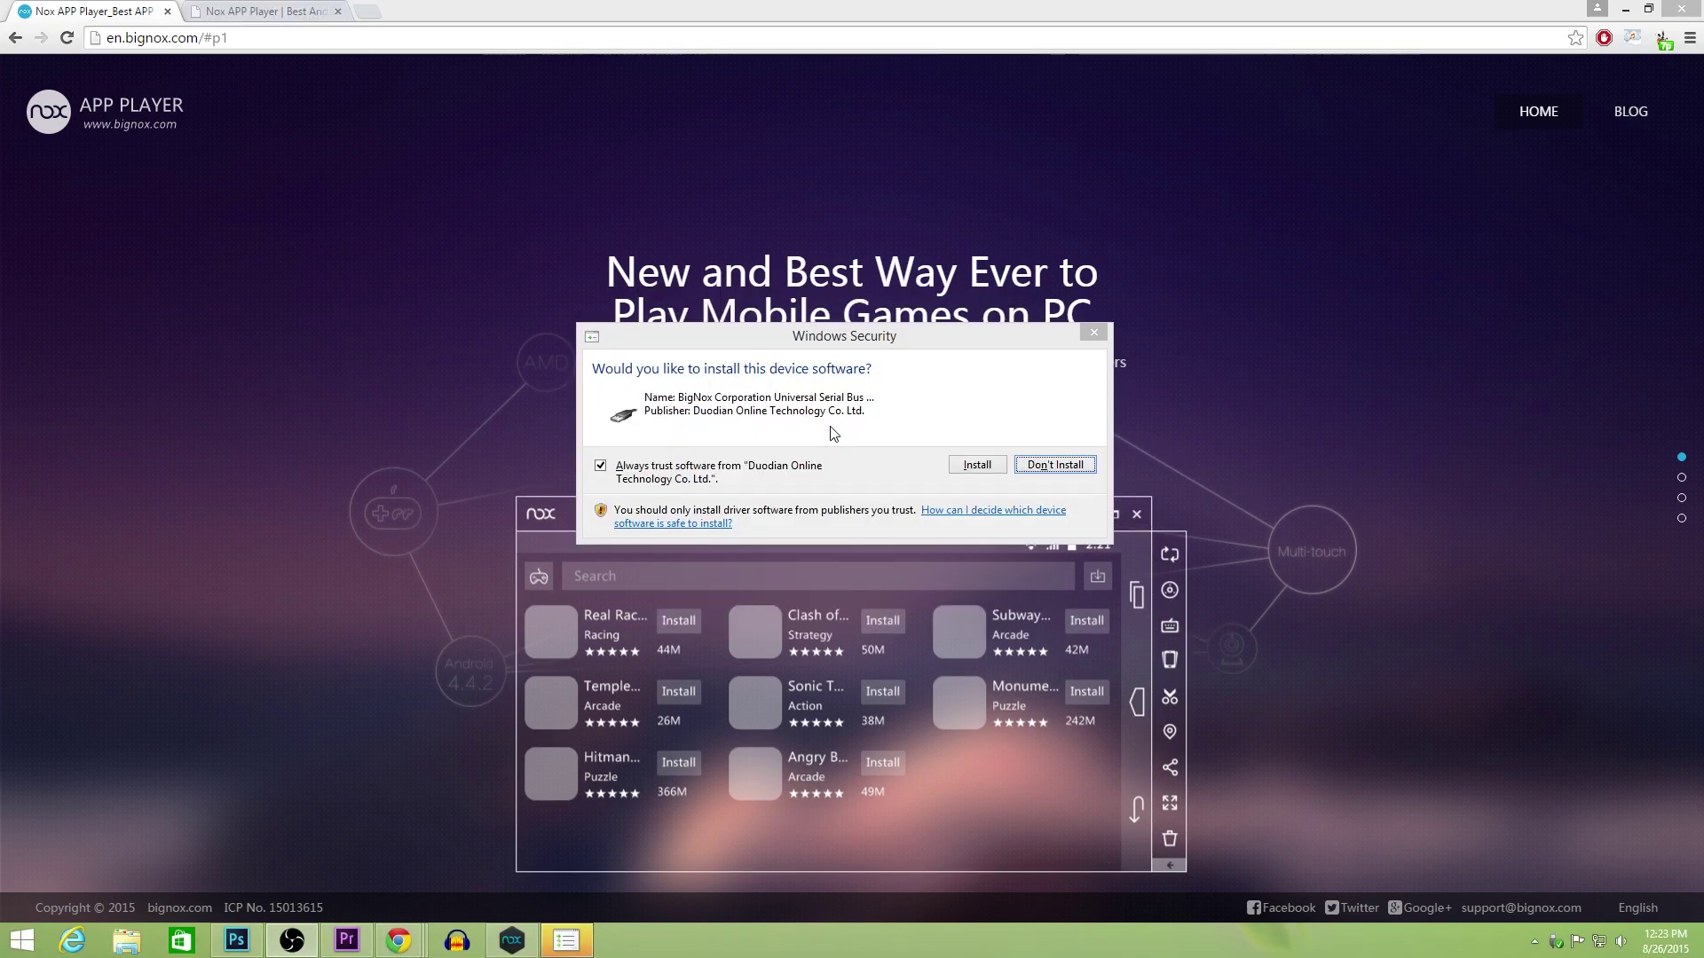
pyautogui.click(959, 467)
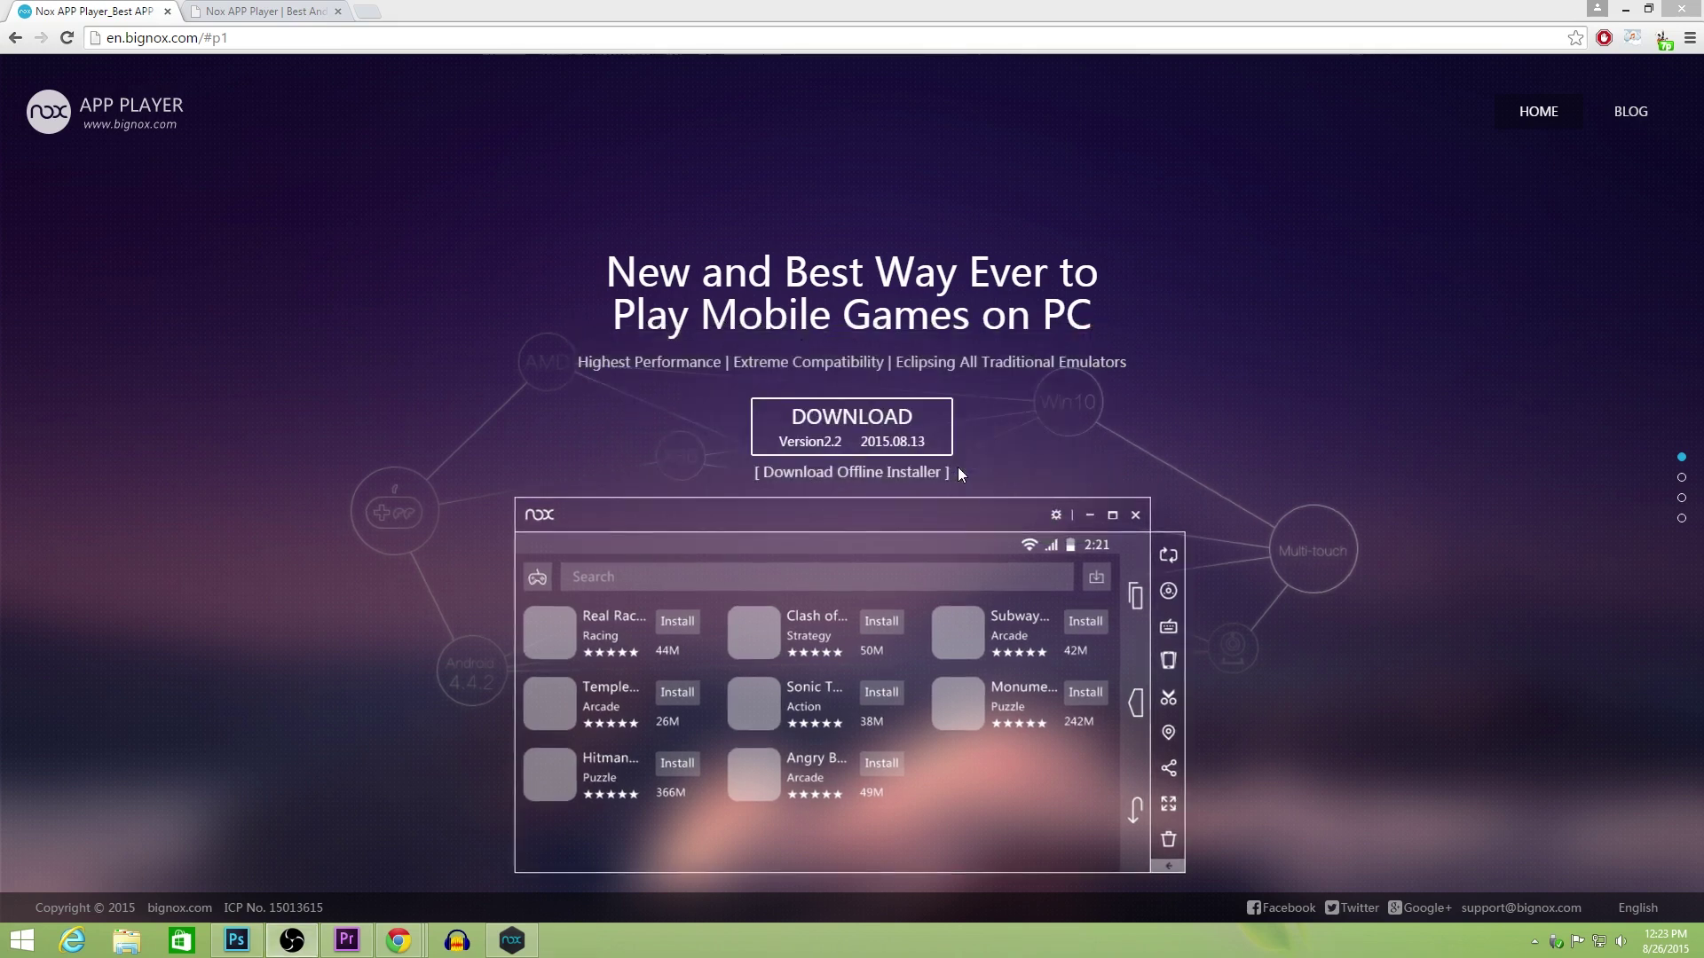
pyautogui.click(872, 575)
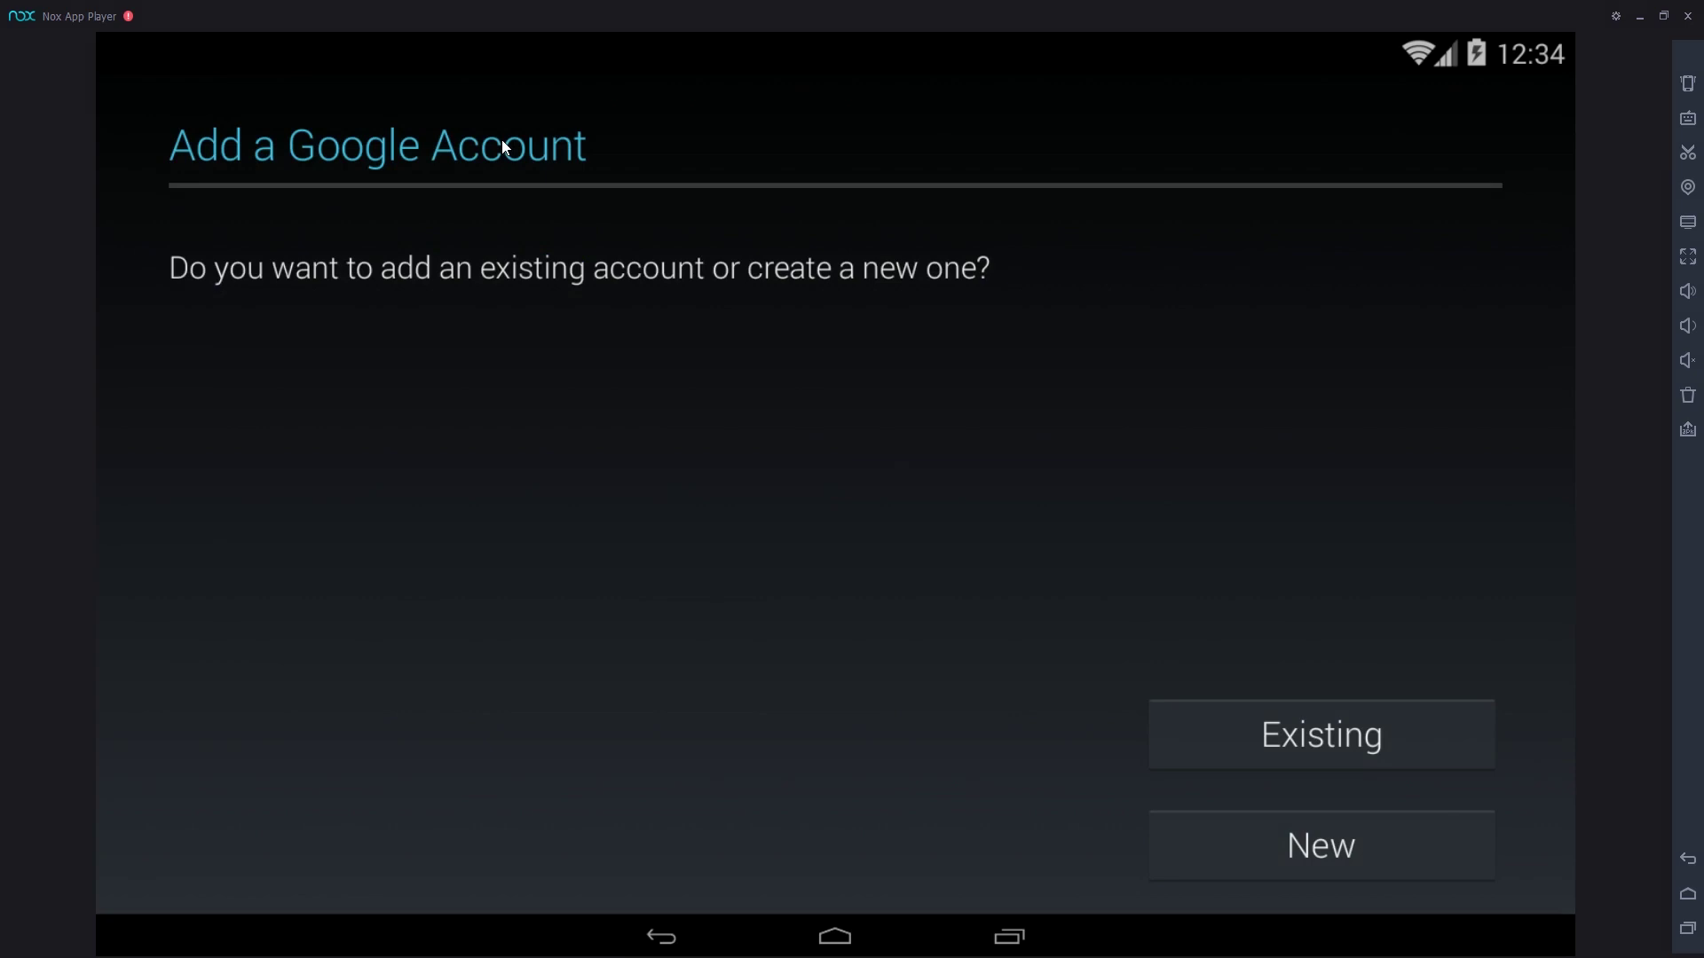
# Step: Sign in with an existing Google account's email and password, accept the terms, and confirm Google services
pyautogui.click(1286, 747)
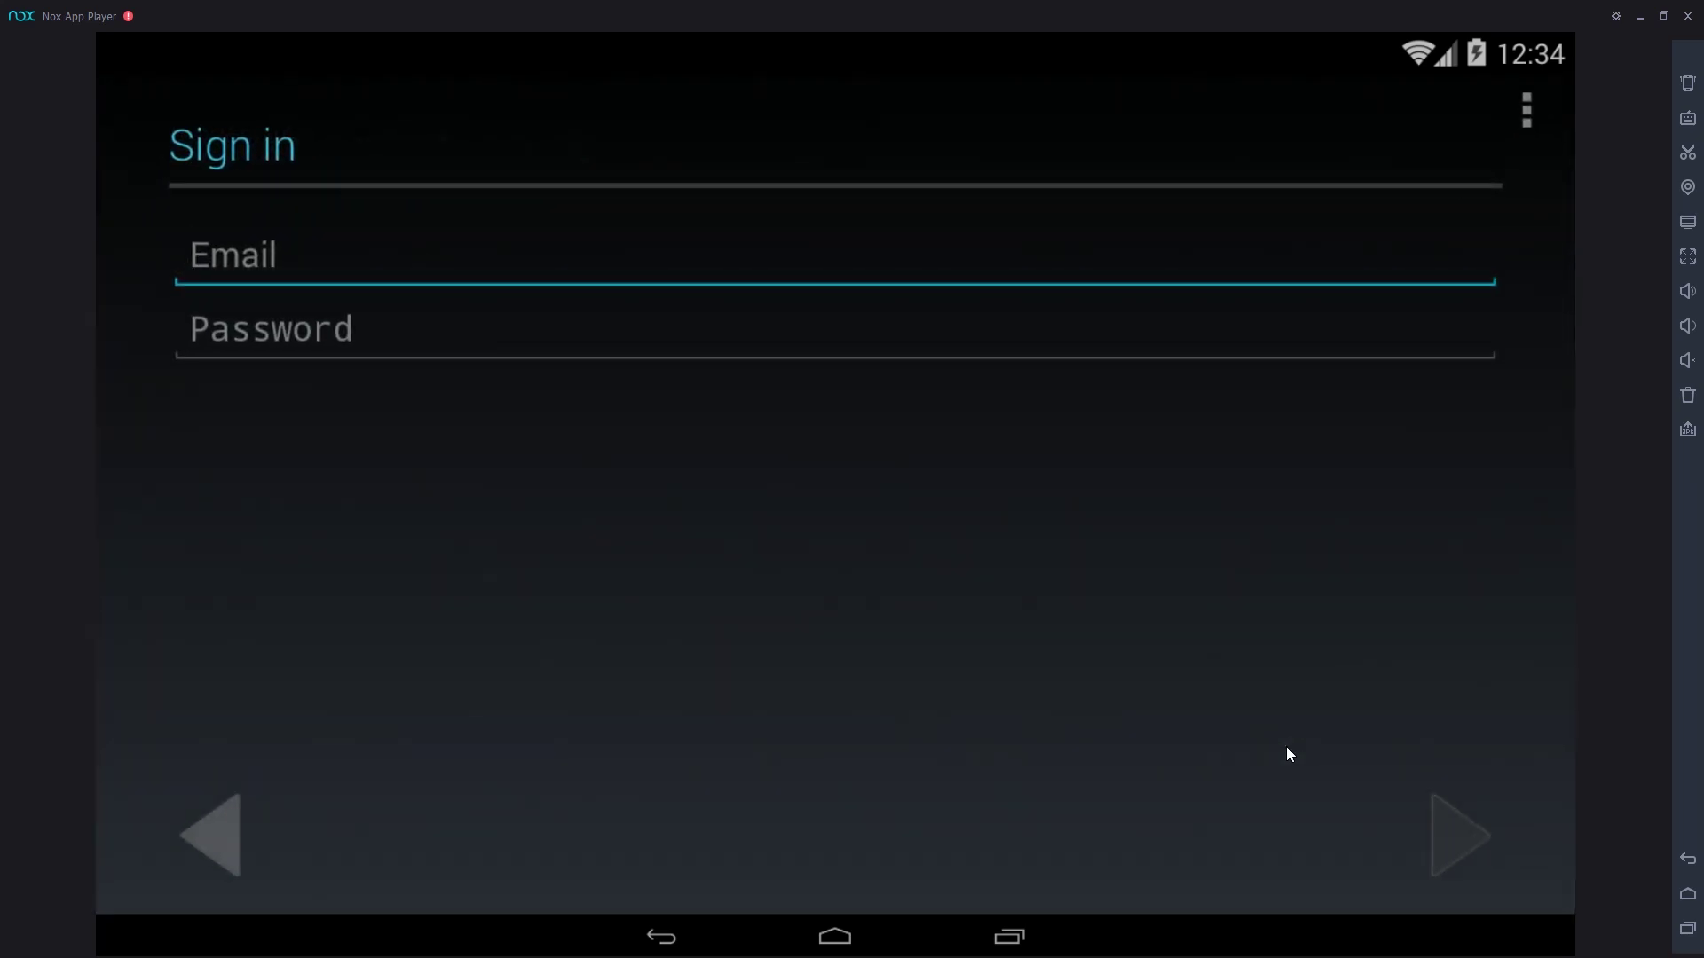
pyautogui.press('Tab')
pyautogui.click(1442, 827)
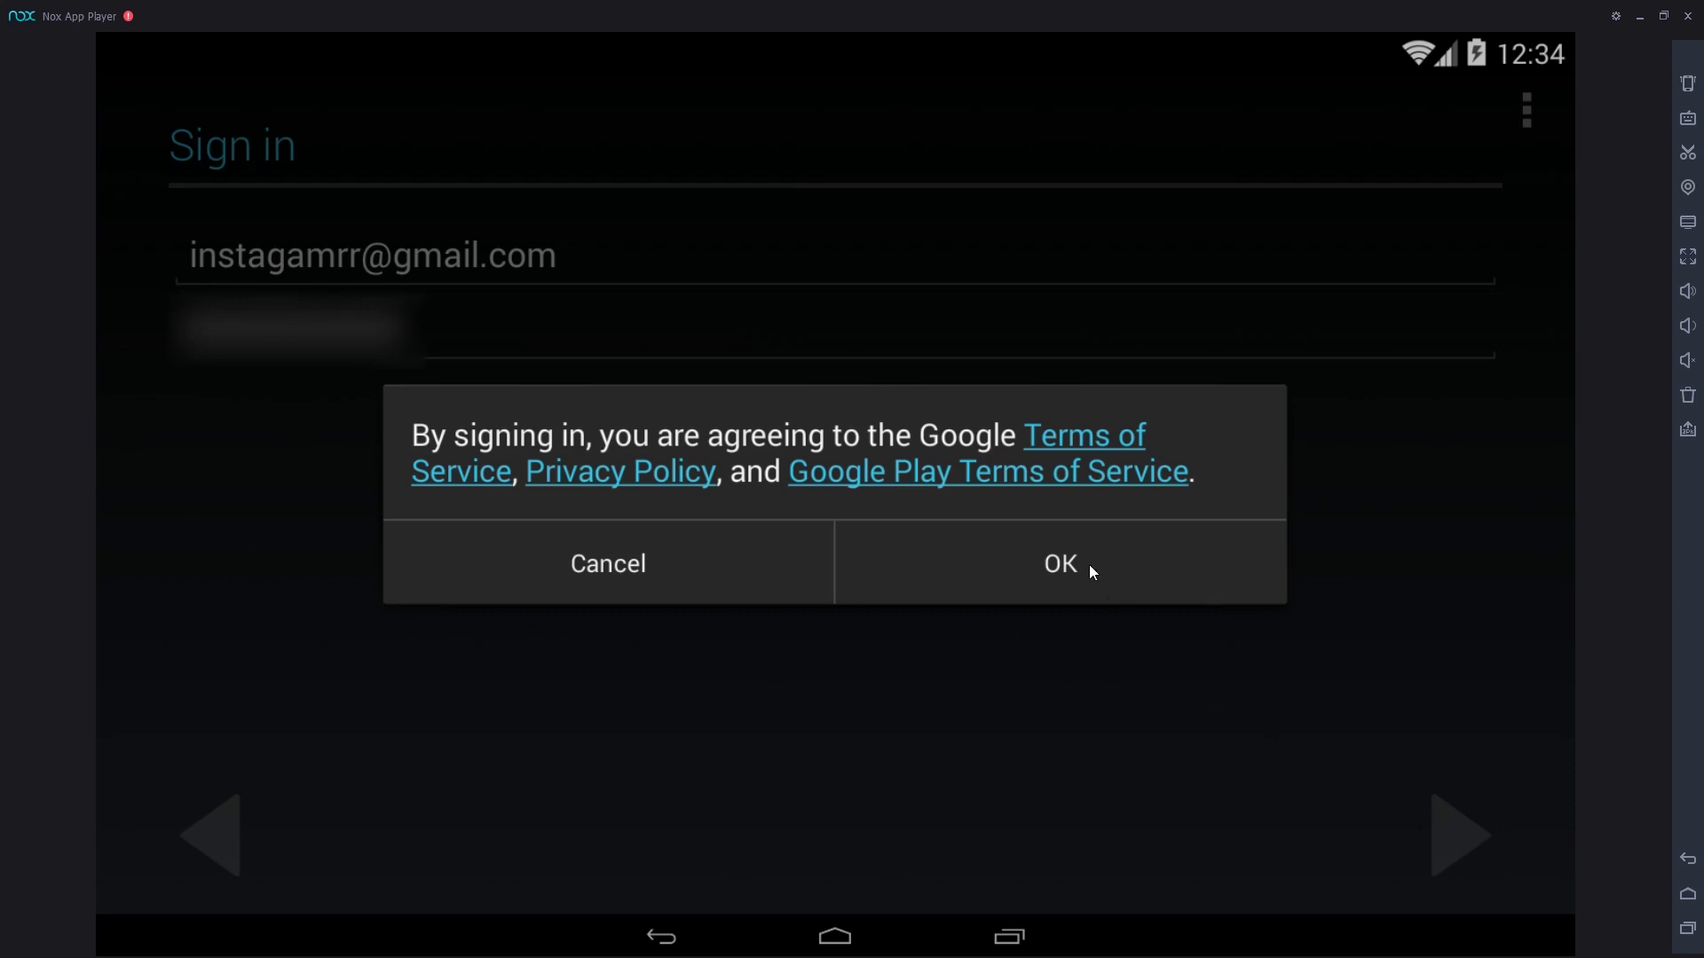
pyautogui.click(1036, 572)
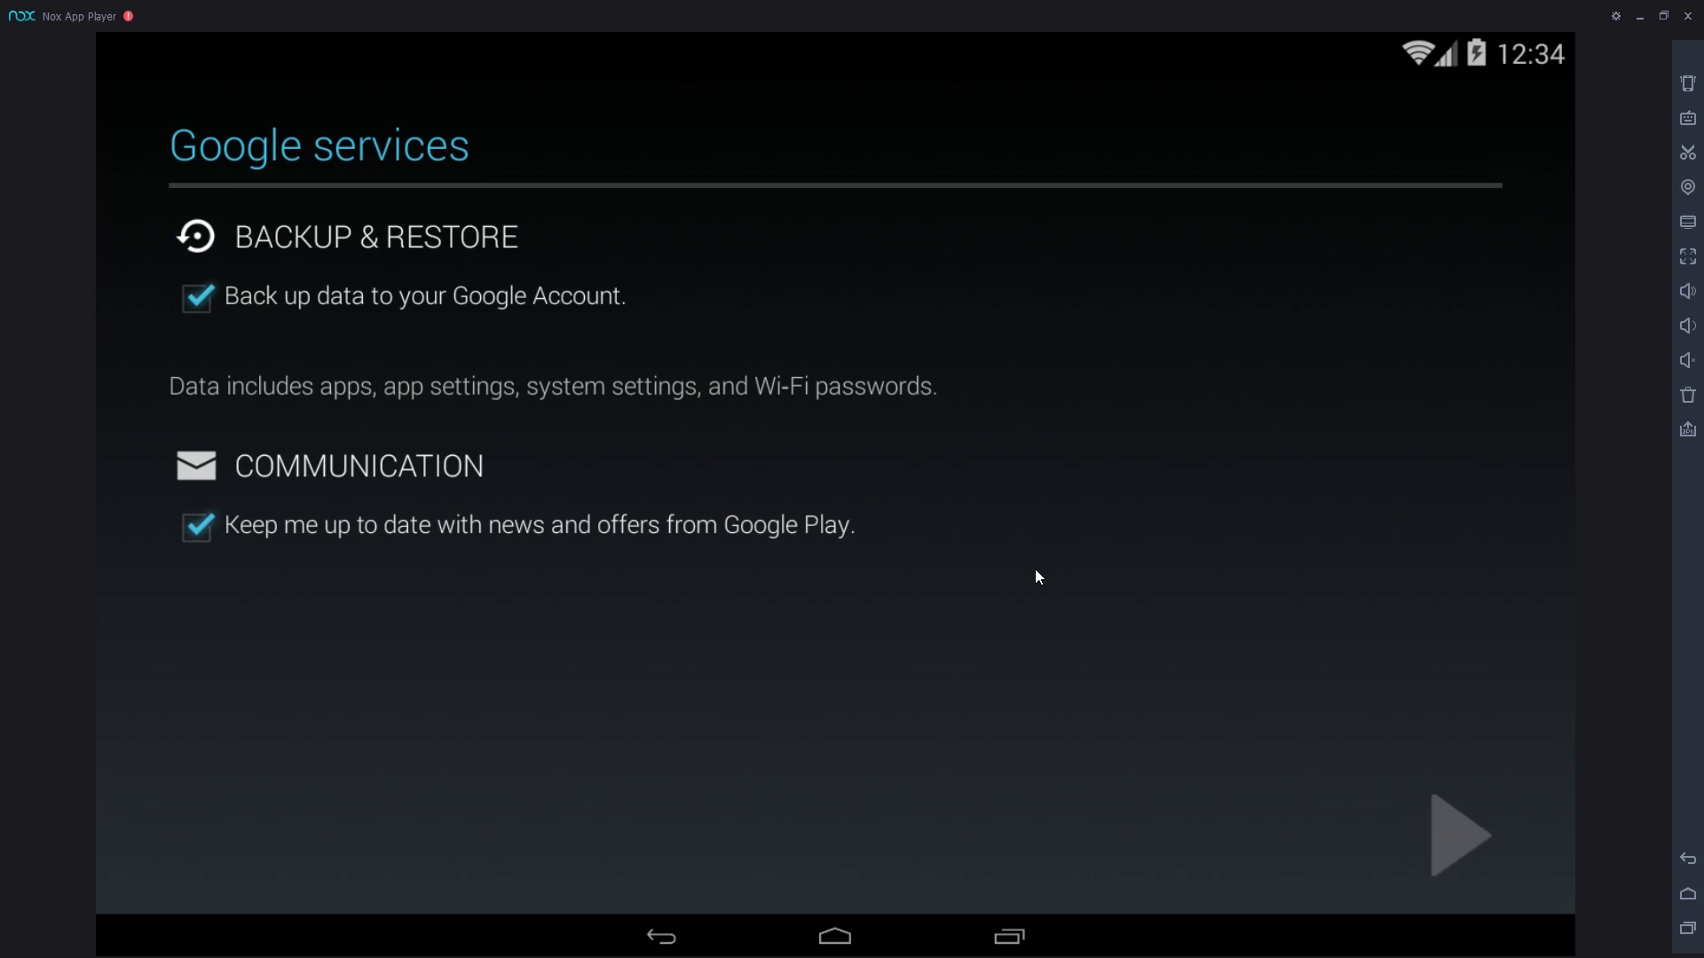
pyautogui.click(1457, 844)
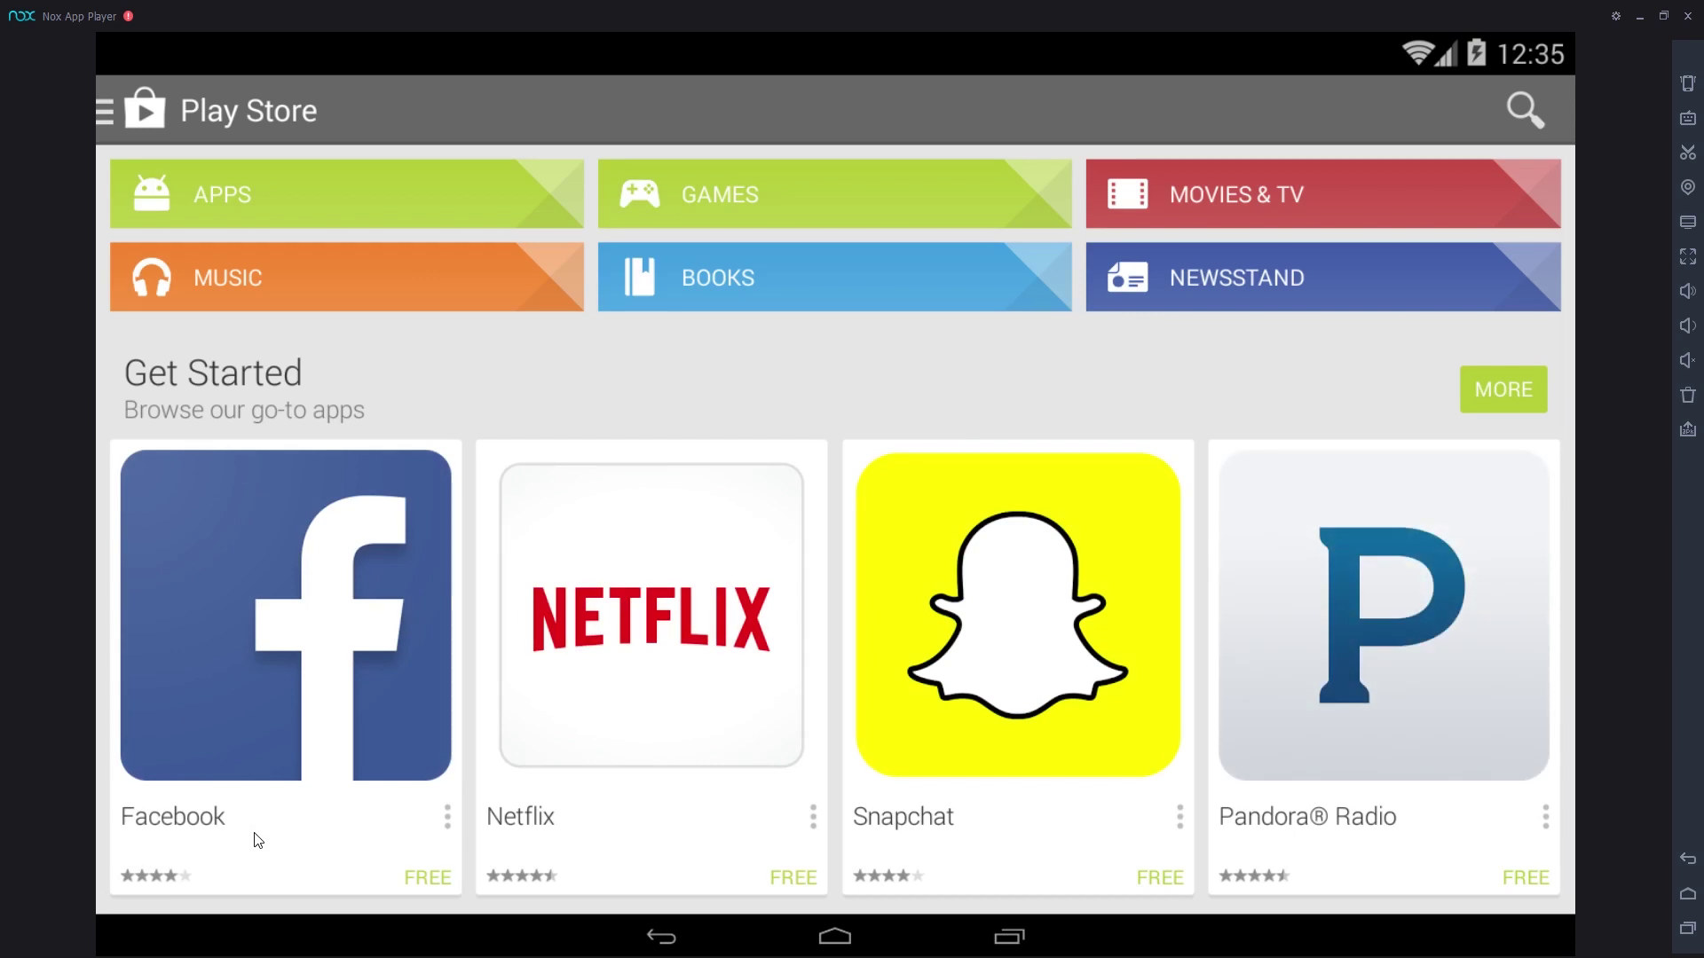
# Step: Search the Play Store for 'fallout' and install Fallout Shelter, accepting permissions and the large download
pyautogui.click(1518, 105)
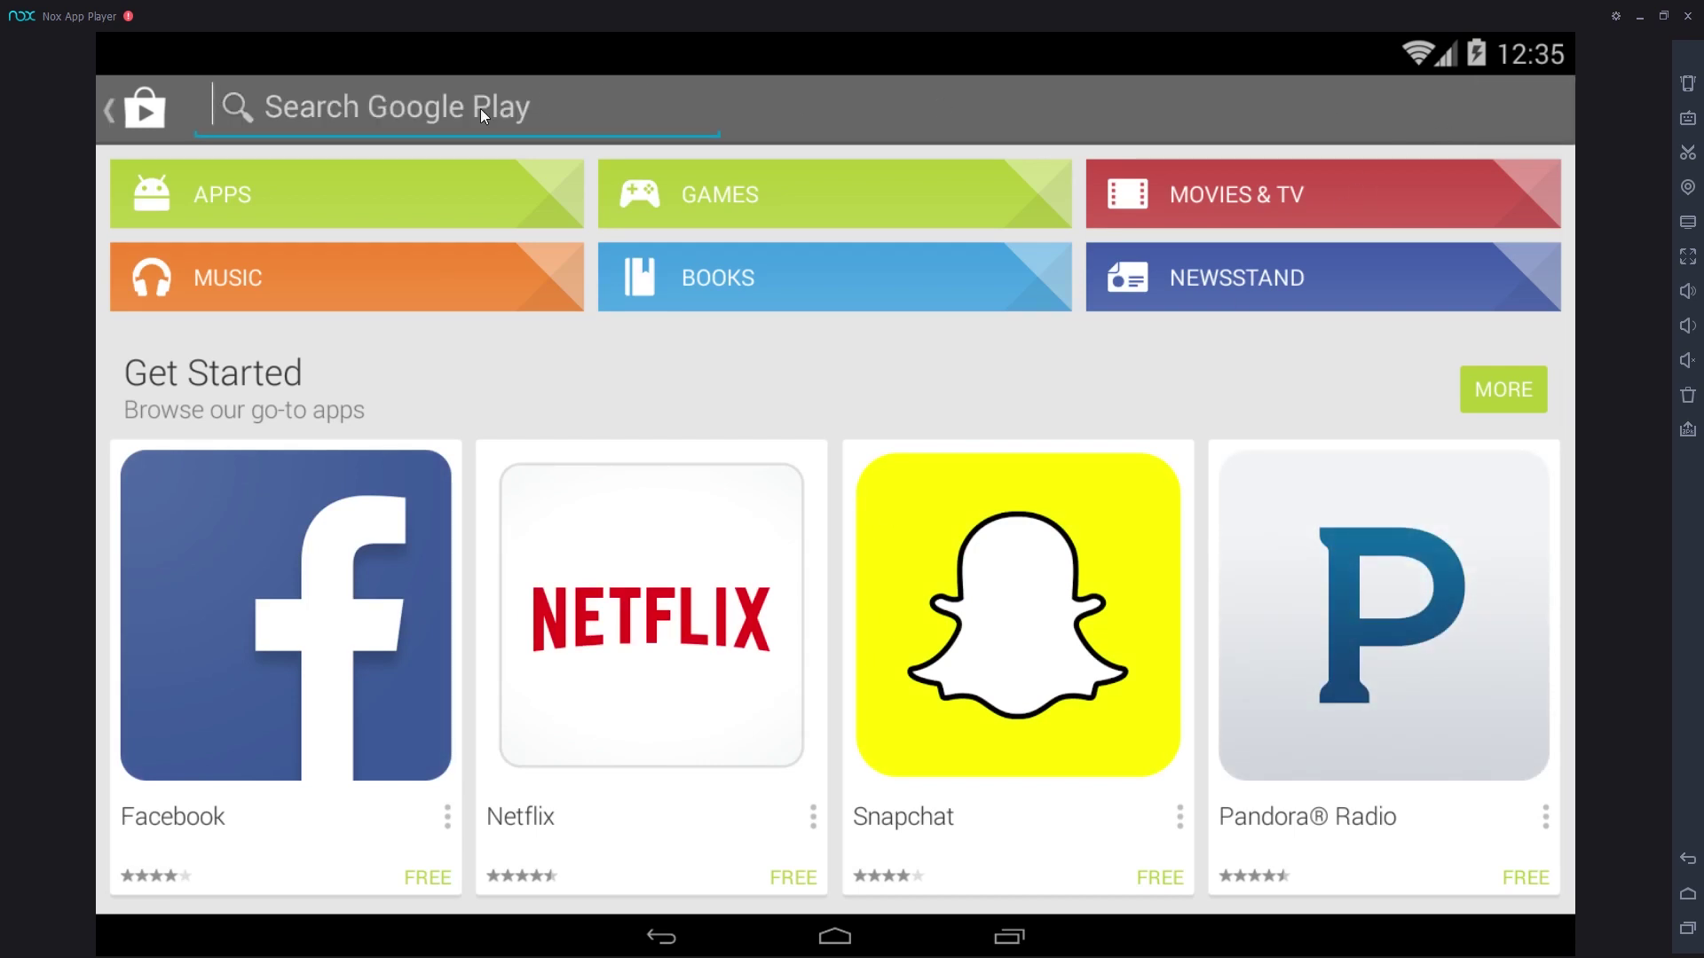
pyautogui.write('fallout')
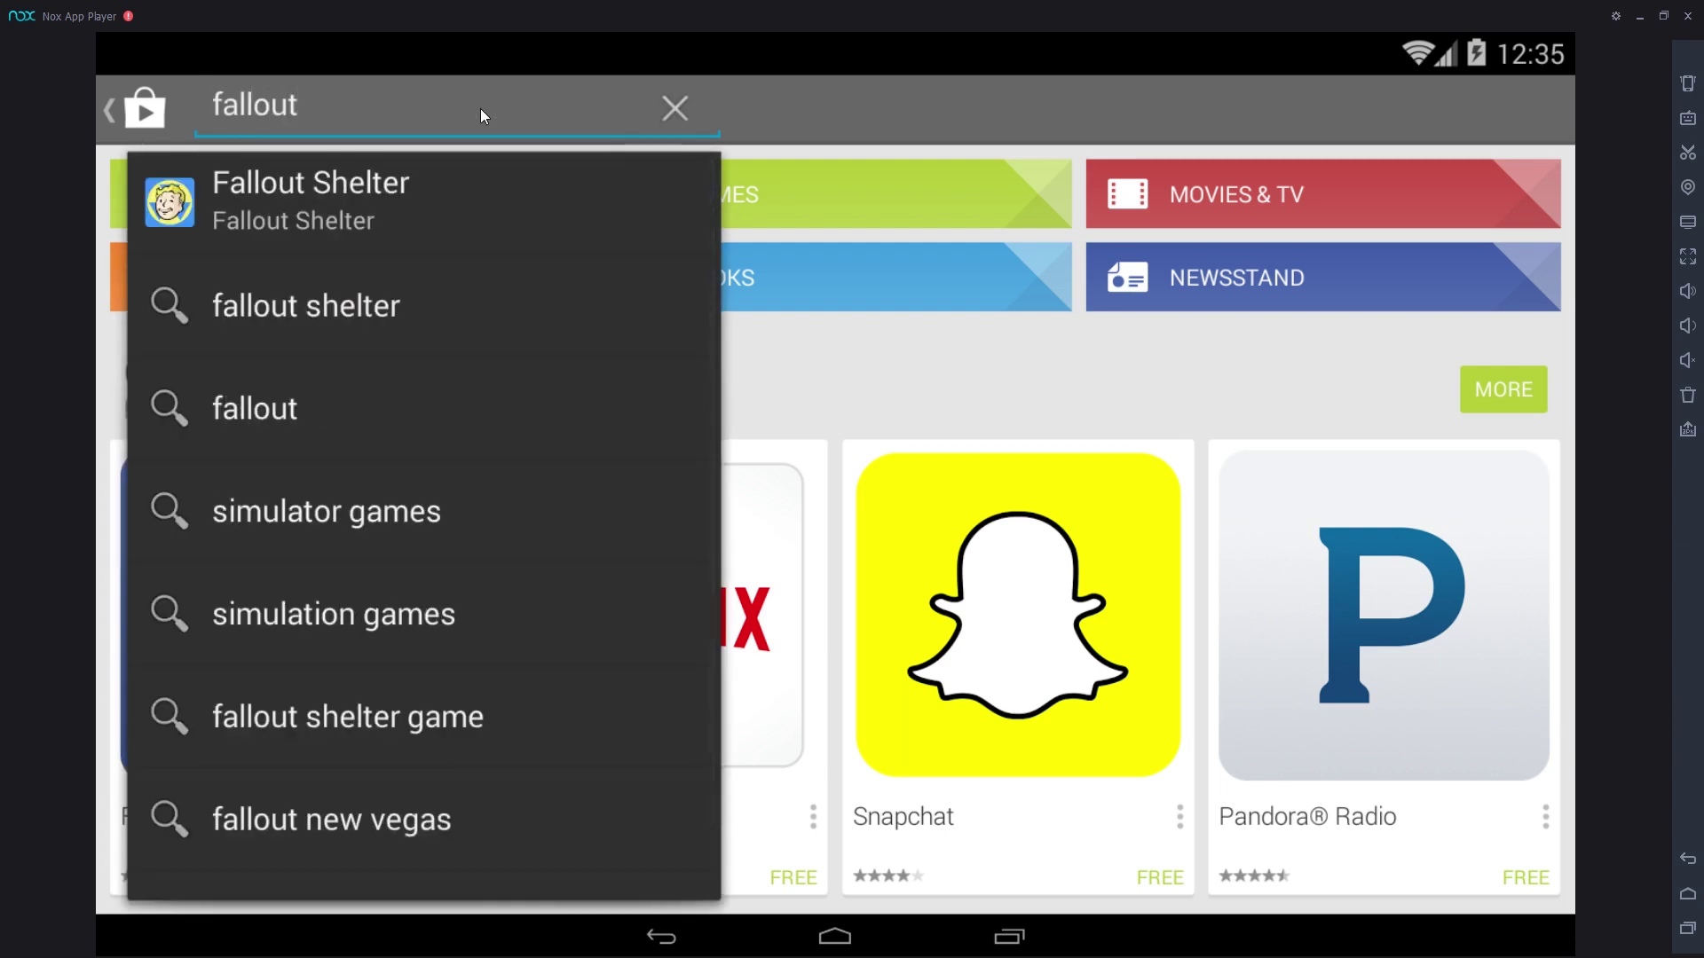
pyautogui.click(490, 209)
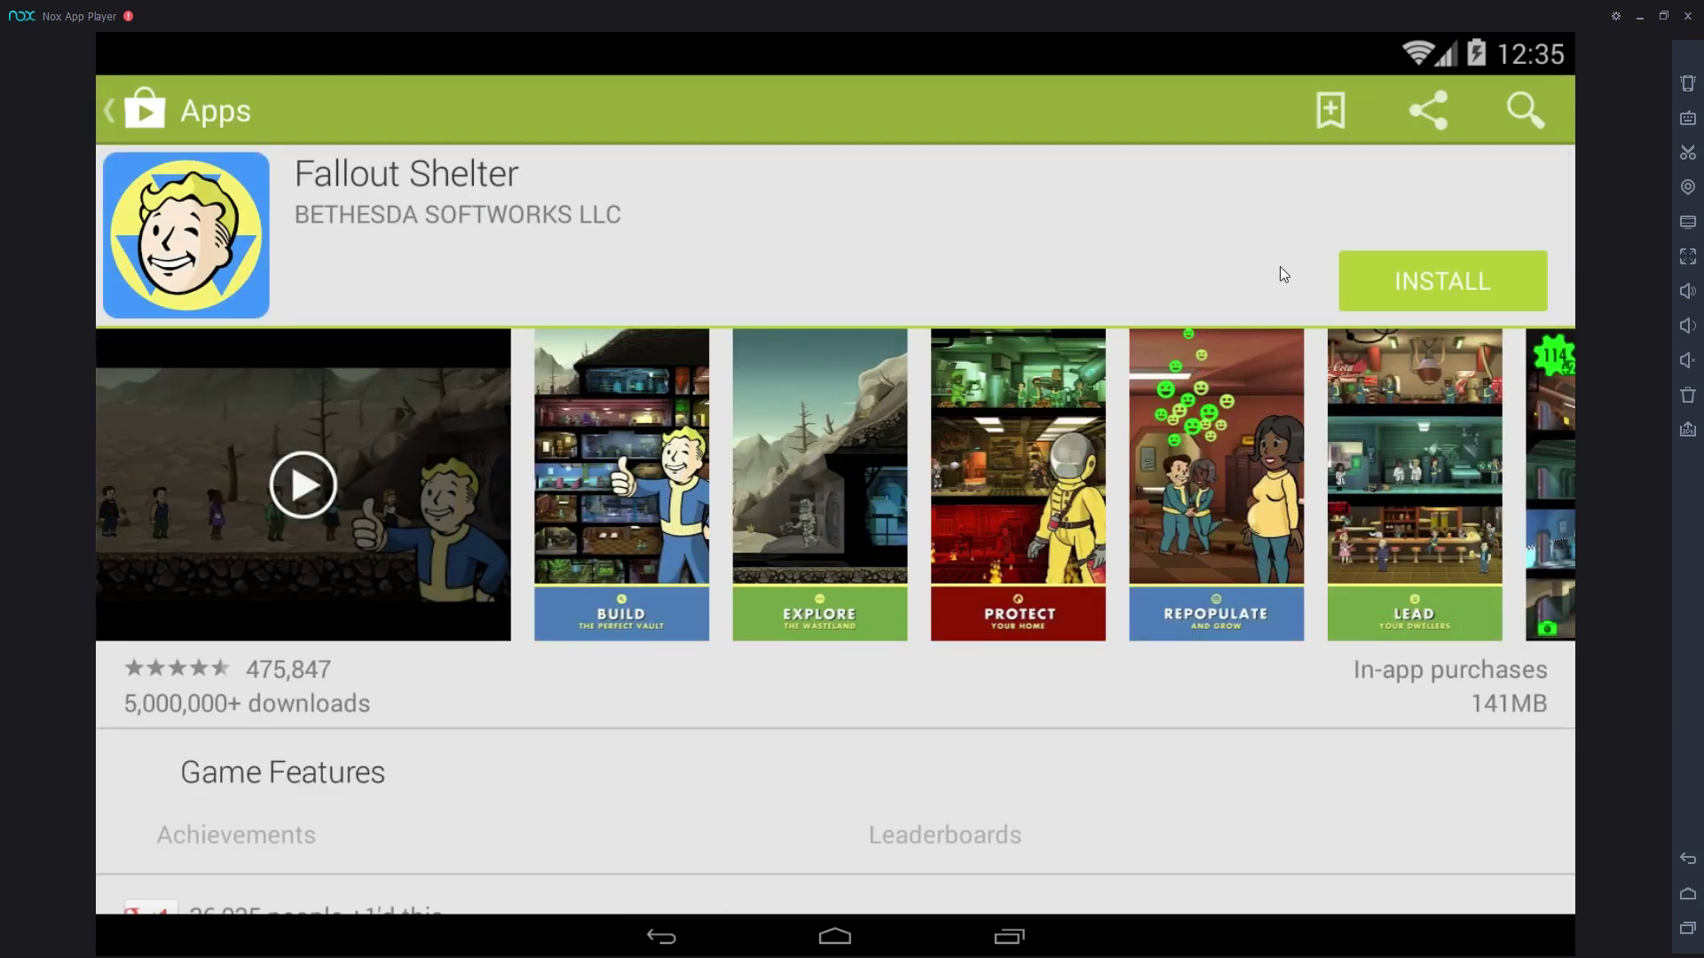
pyautogui.click(1416, 279)
pyautogui.click(1017, 794)
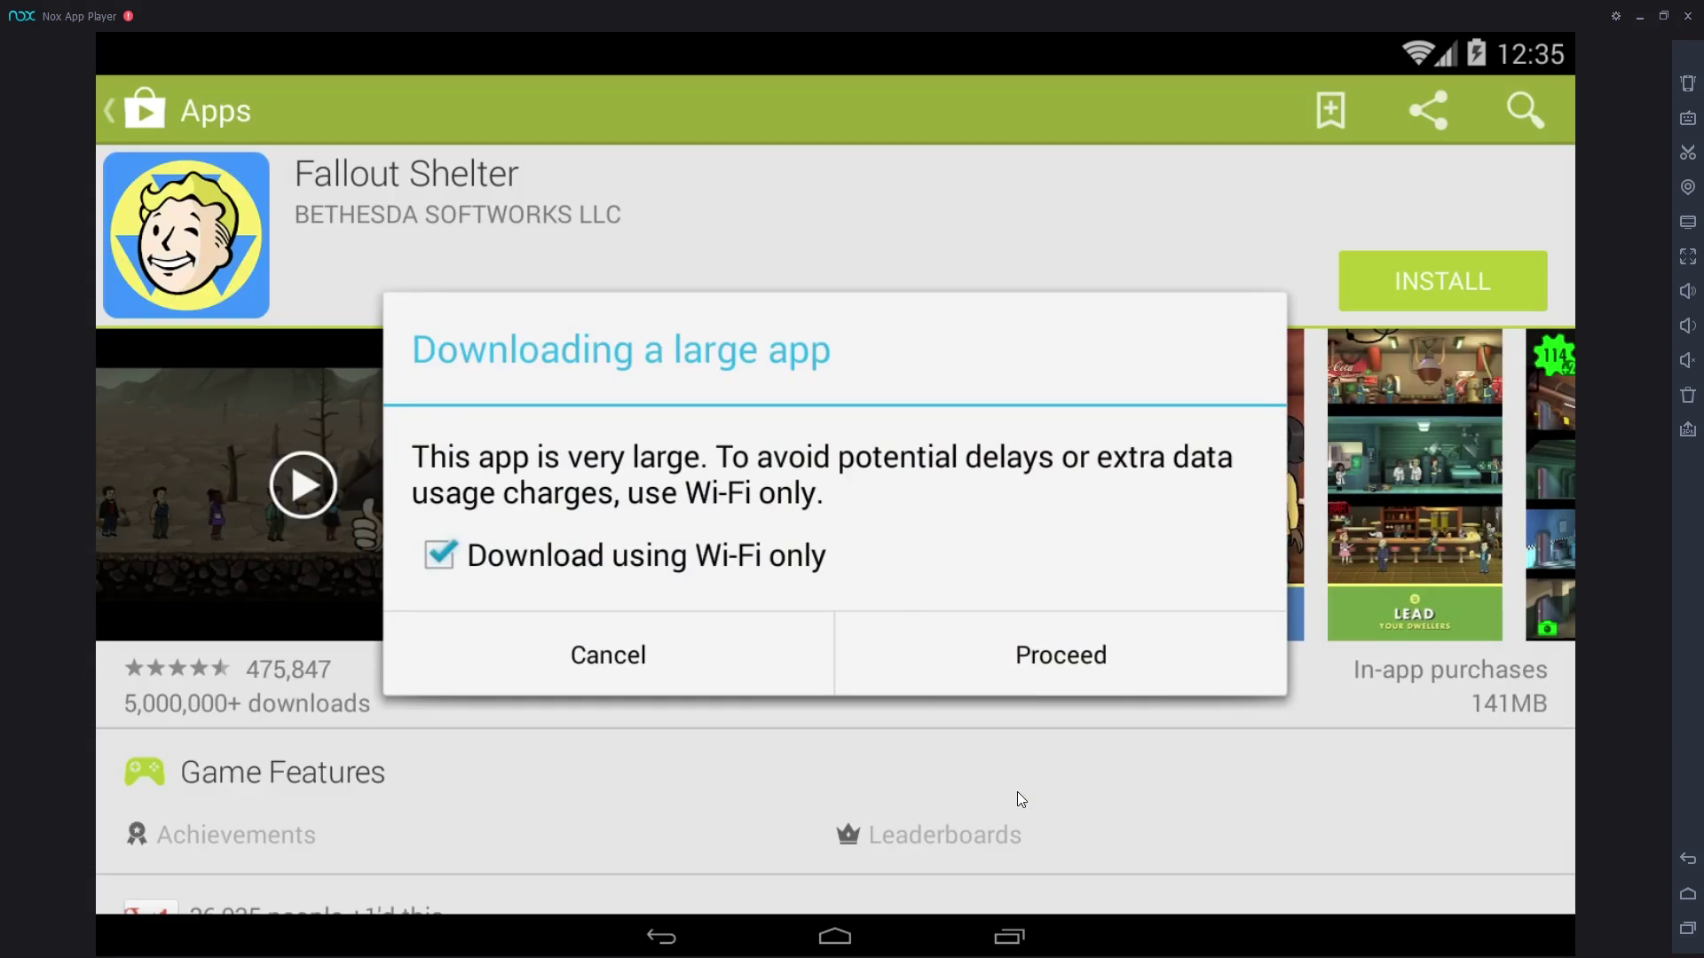
pyautogui.click(1105, 684)
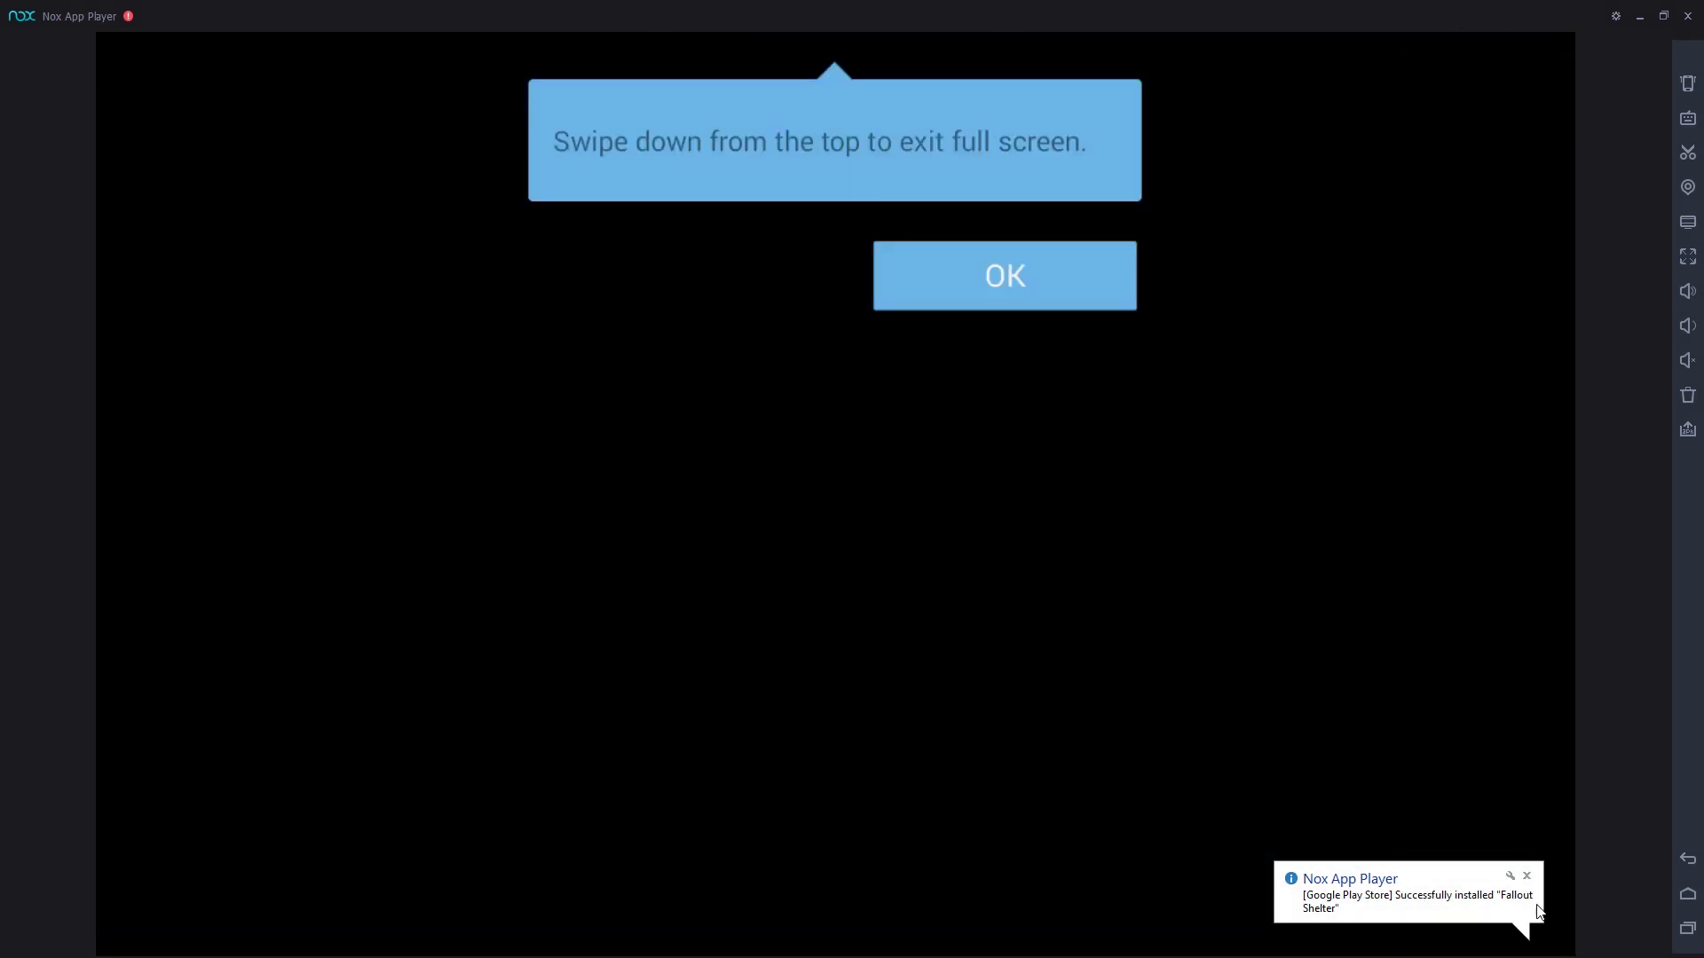
# Step: Close the install notification, dismiss the full-screen tip, and allow Fallout Shelter notifications
pyautogui.click(1526, 877)
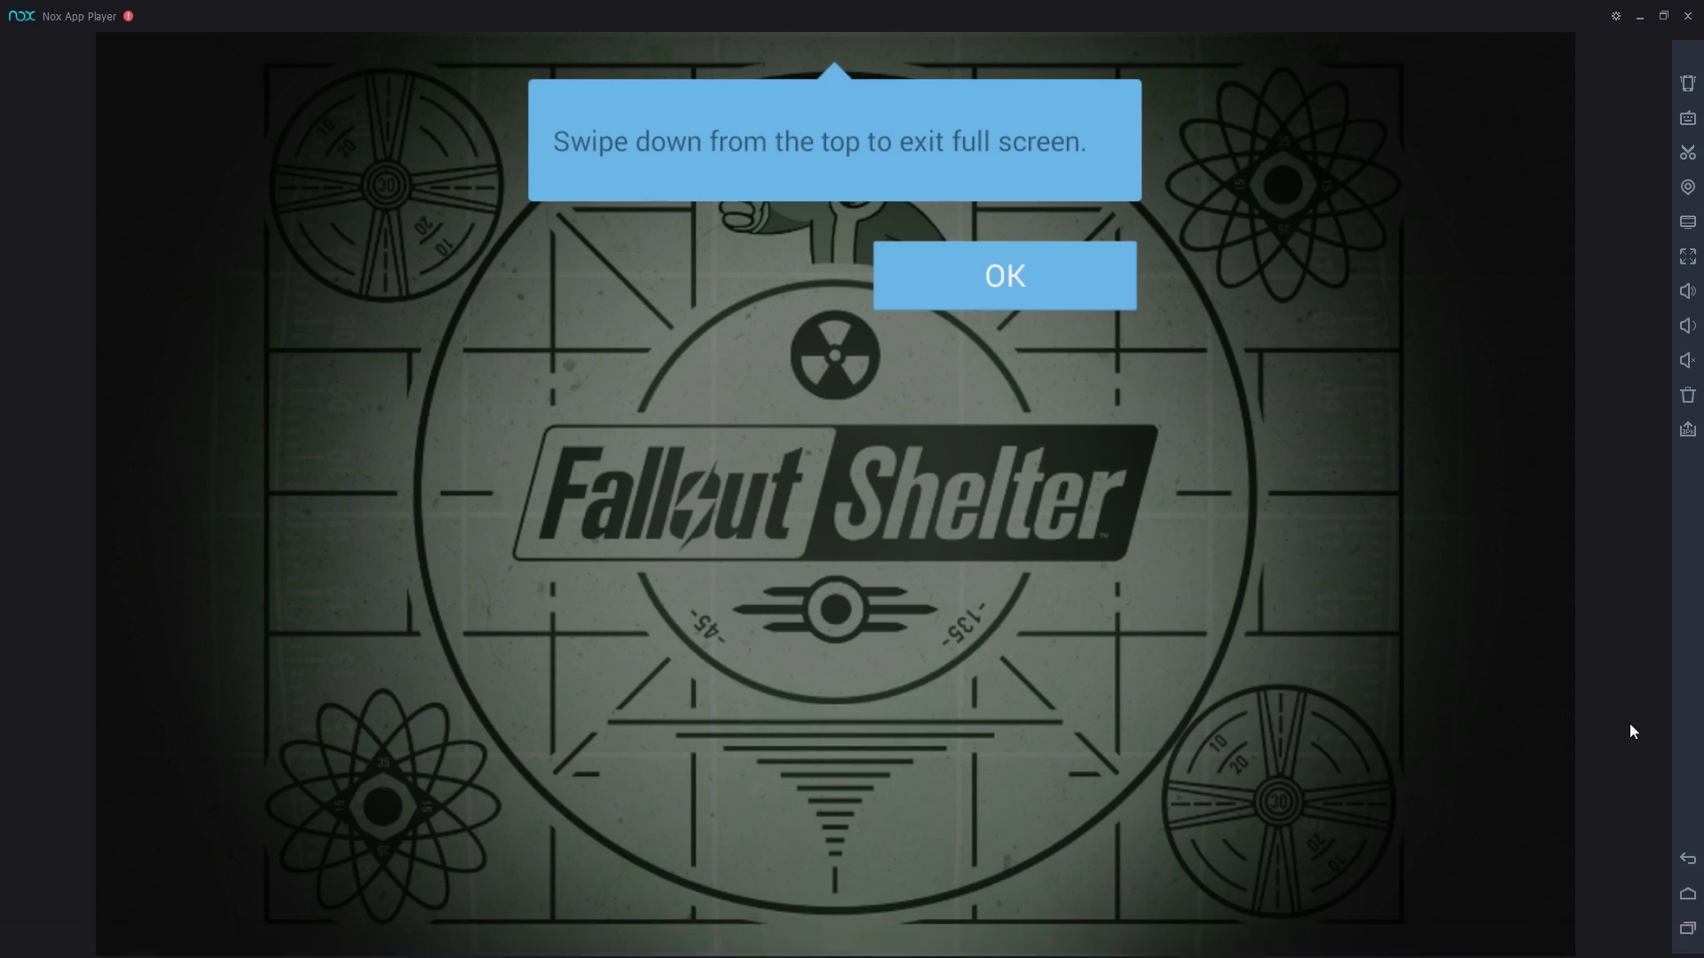
pyautogui.click(1044, 290)
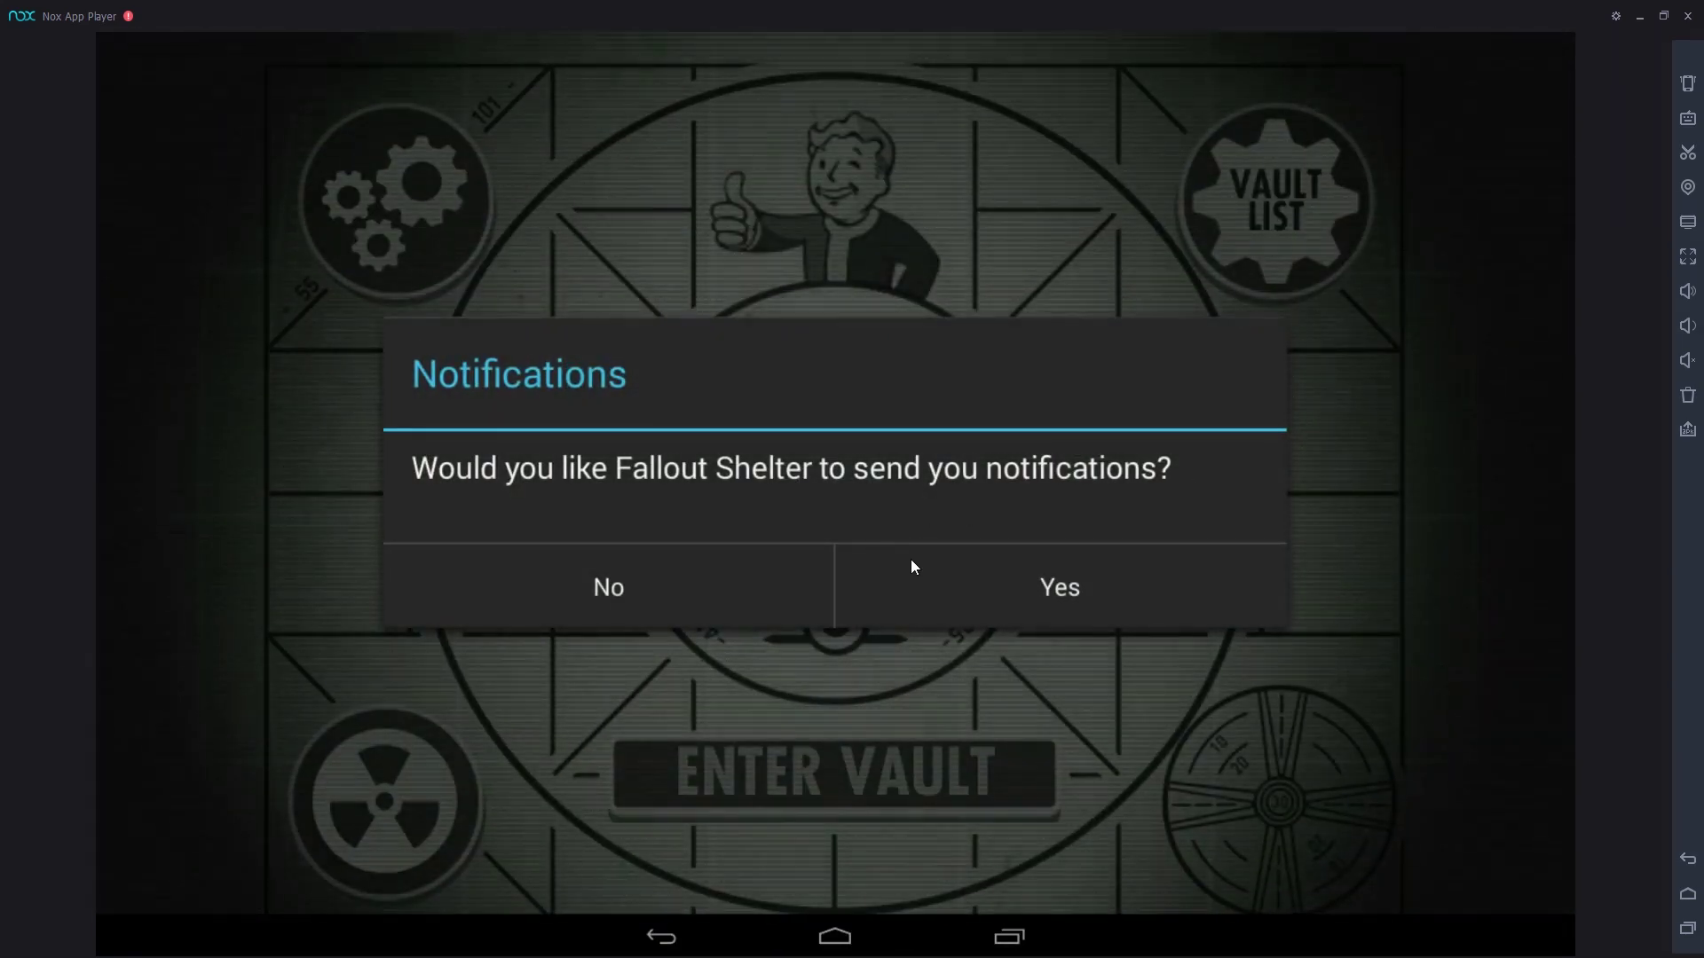
pyautogui.click(909, 566)
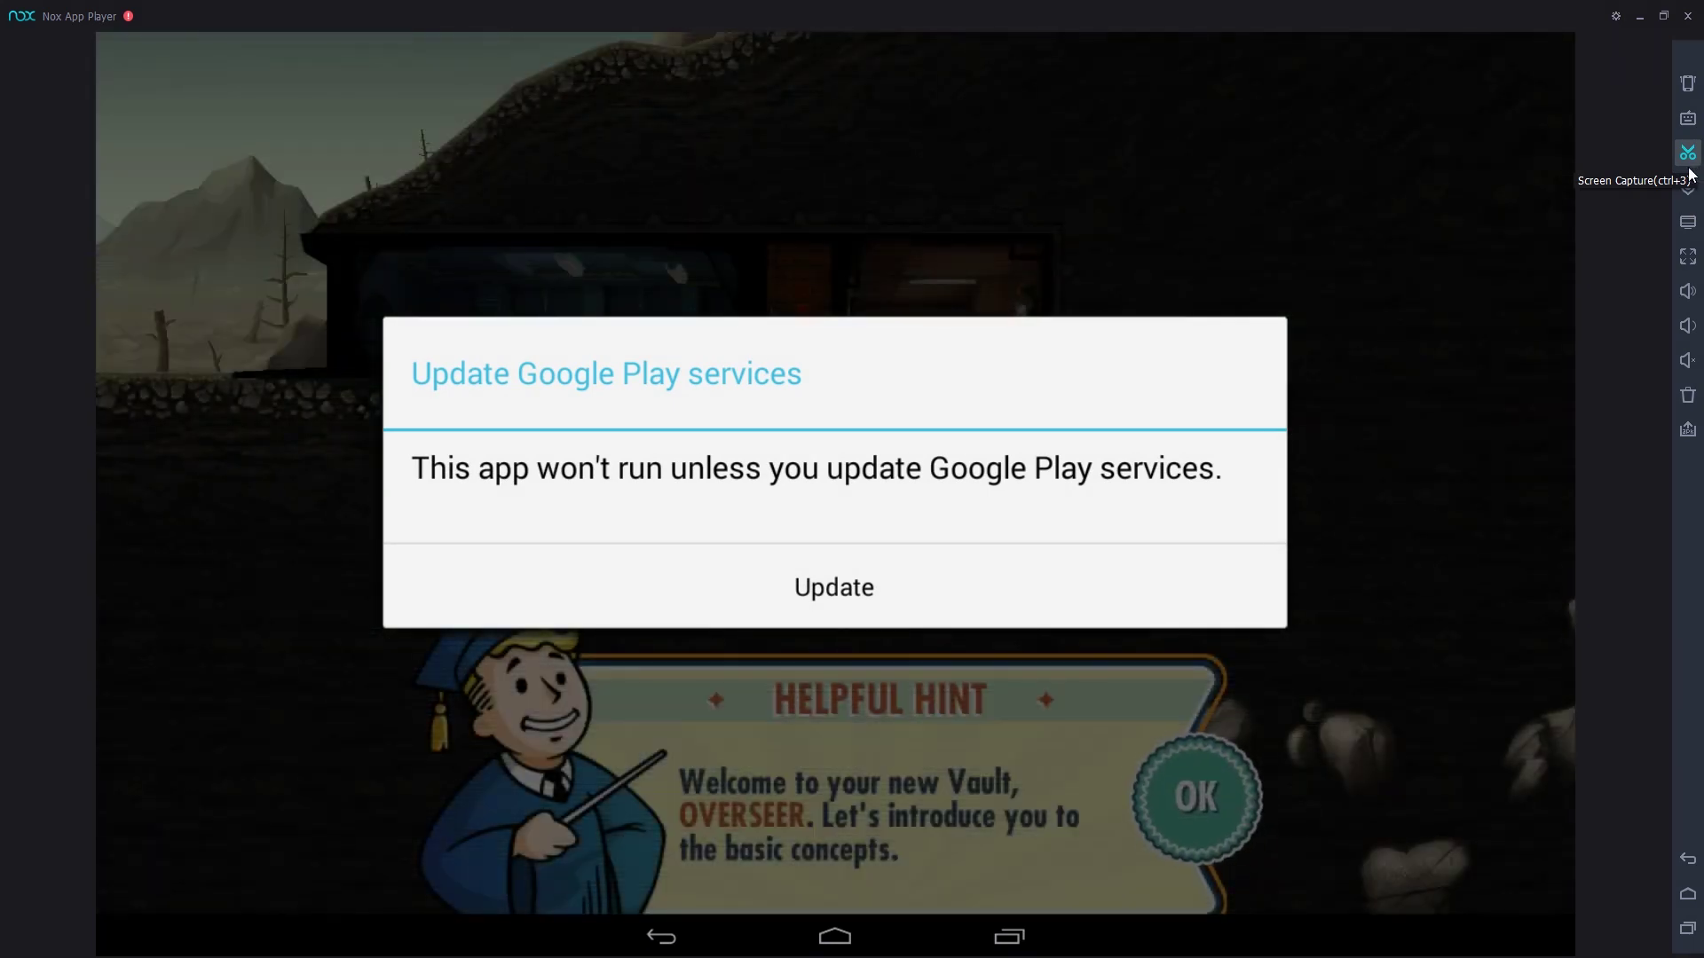
# Step: Start the Google Play services update from the game's prompt and its store page
pyautogui.click(847, 586)
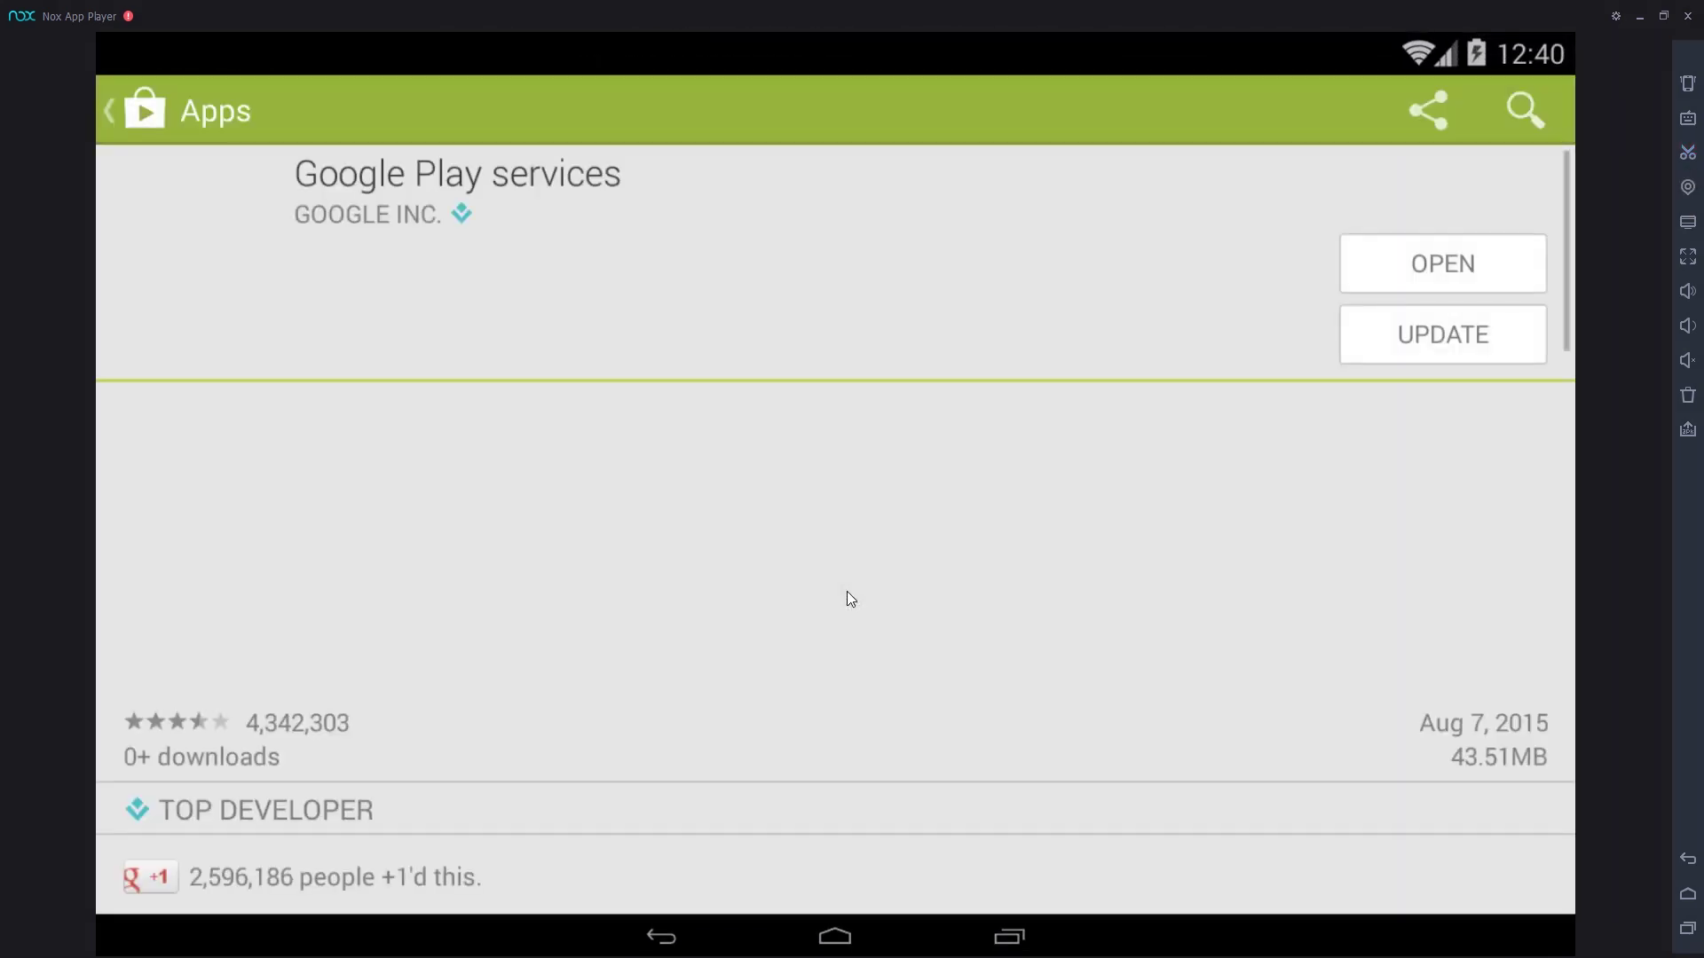
pyautogui.click(1417, 344)
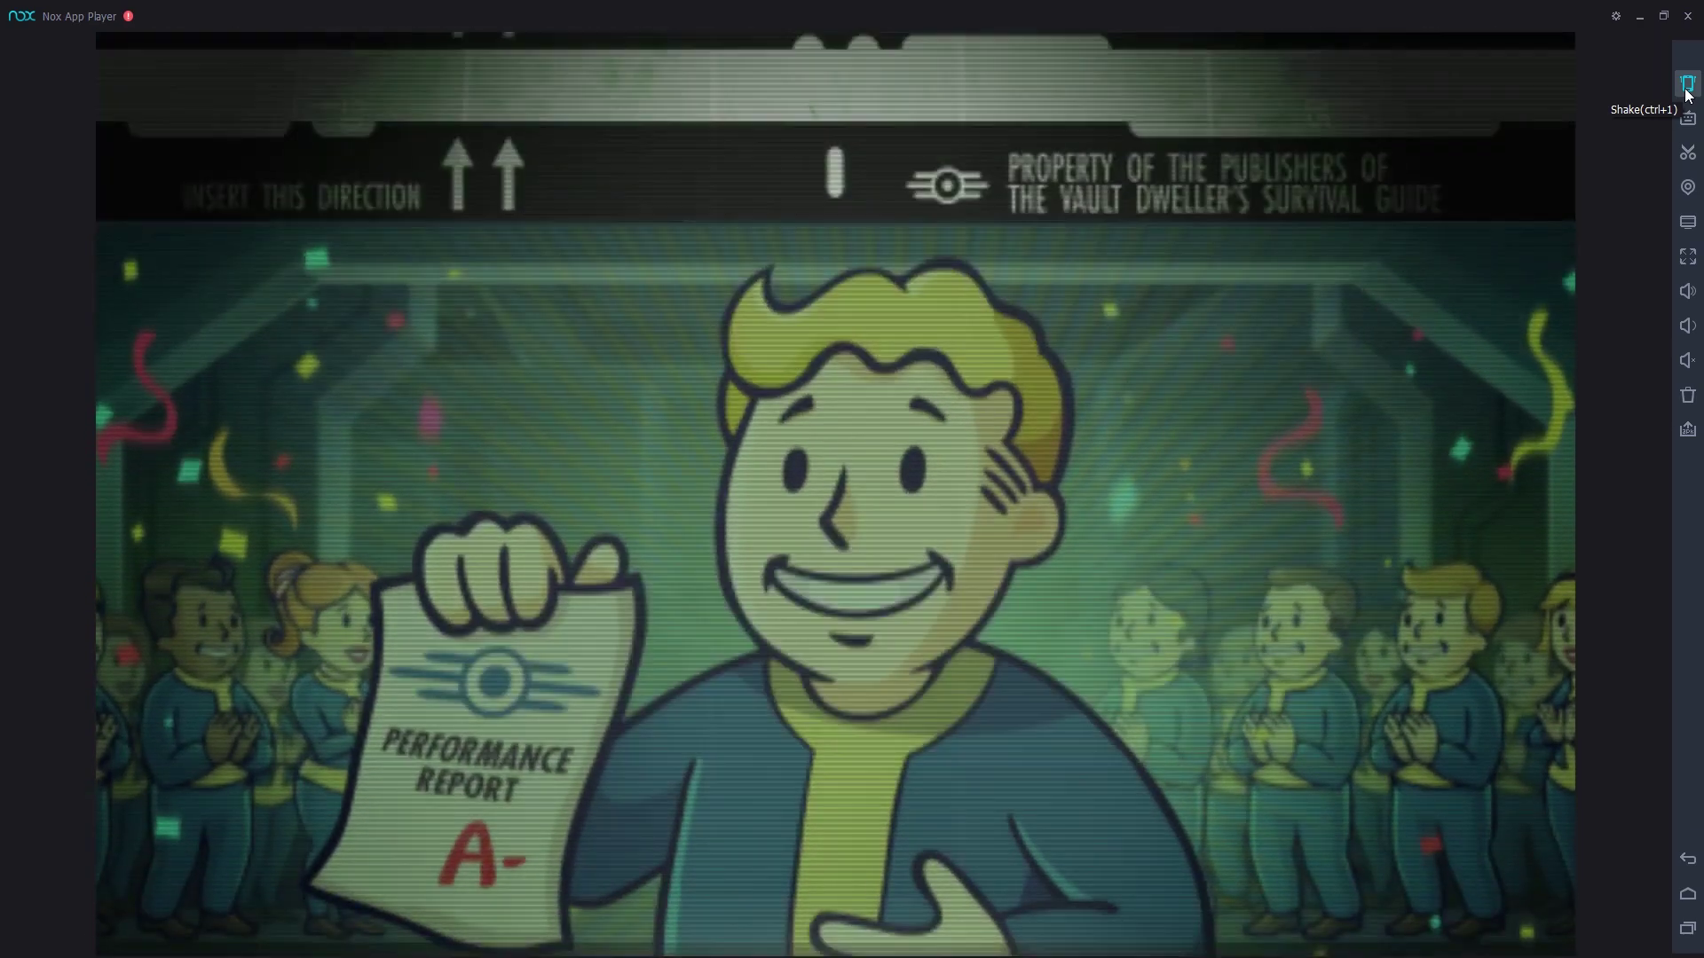
# Step: Shake the device and try keyboard control, dismissing its tip and closing the key-mapping editor
pyautogui.click(1687, 89)
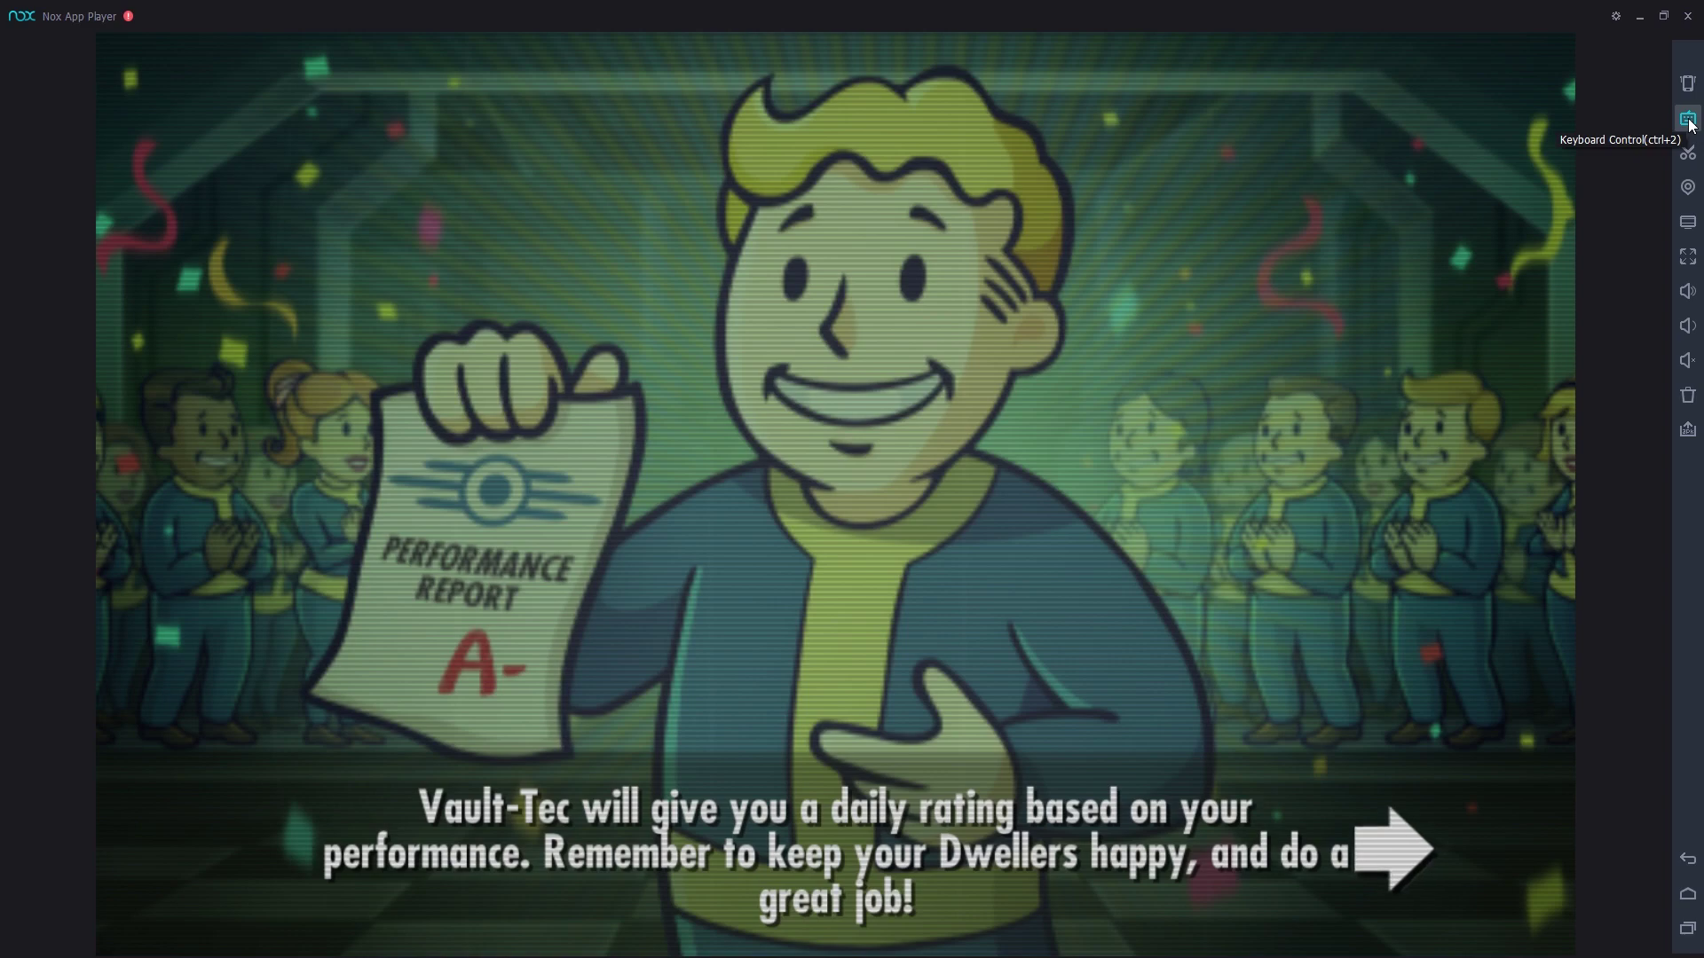
pyautogui.click(1690, 124)
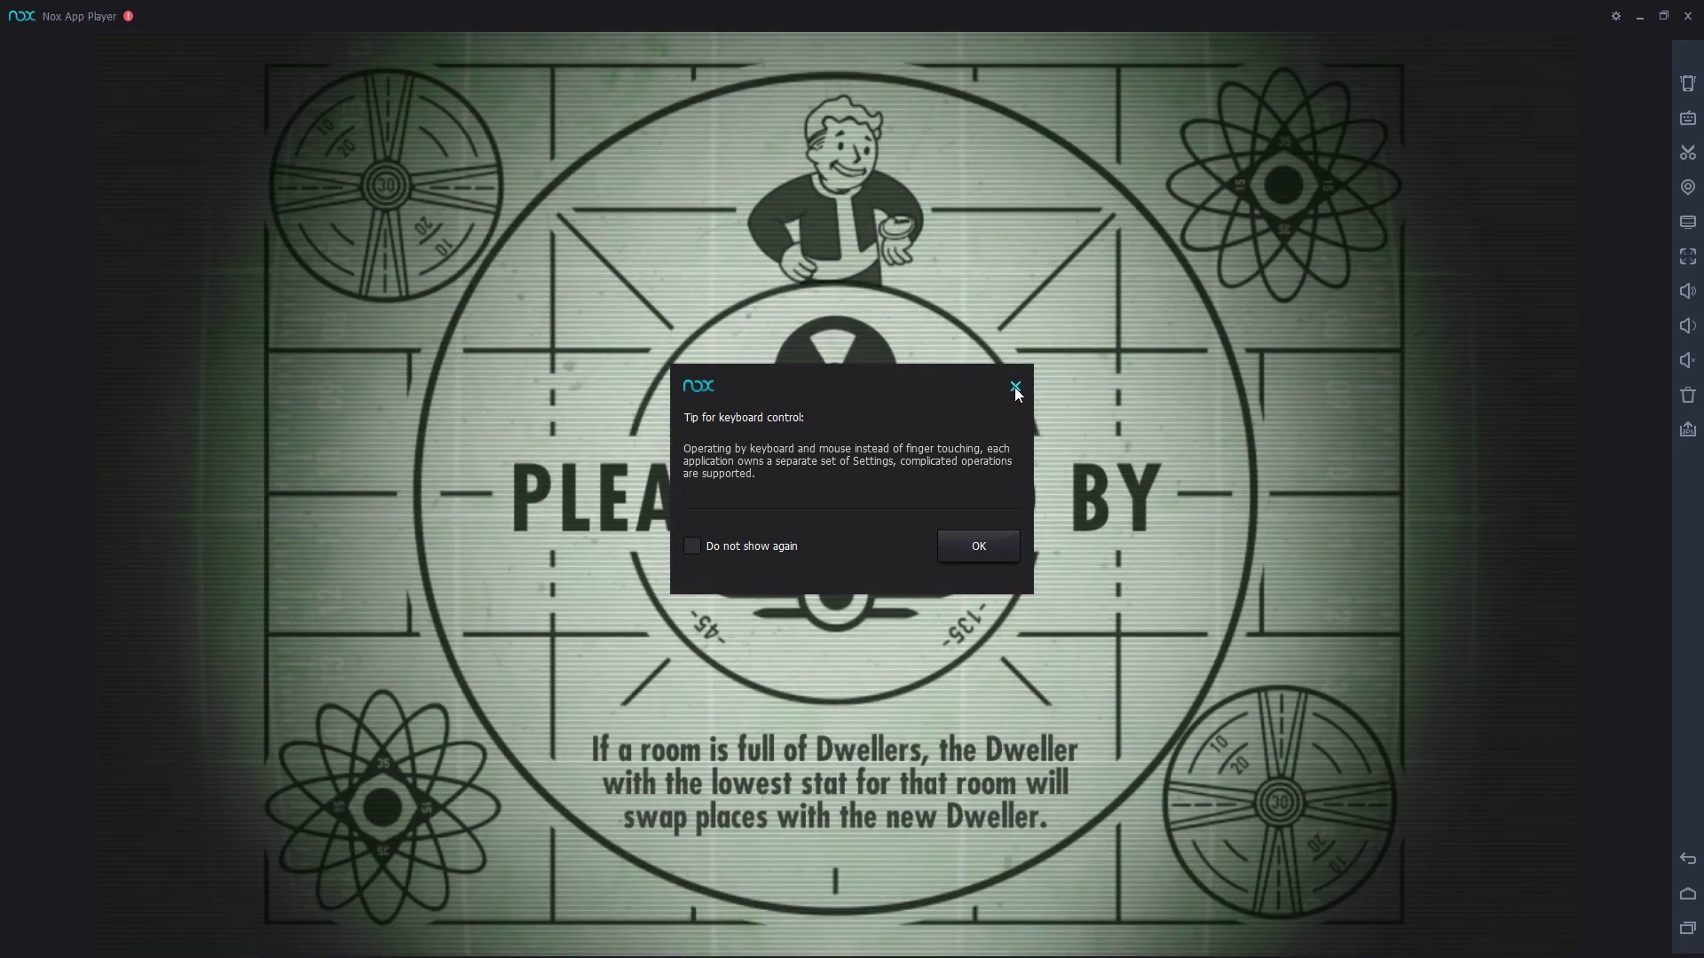
pyautogui.click(1016, 385)
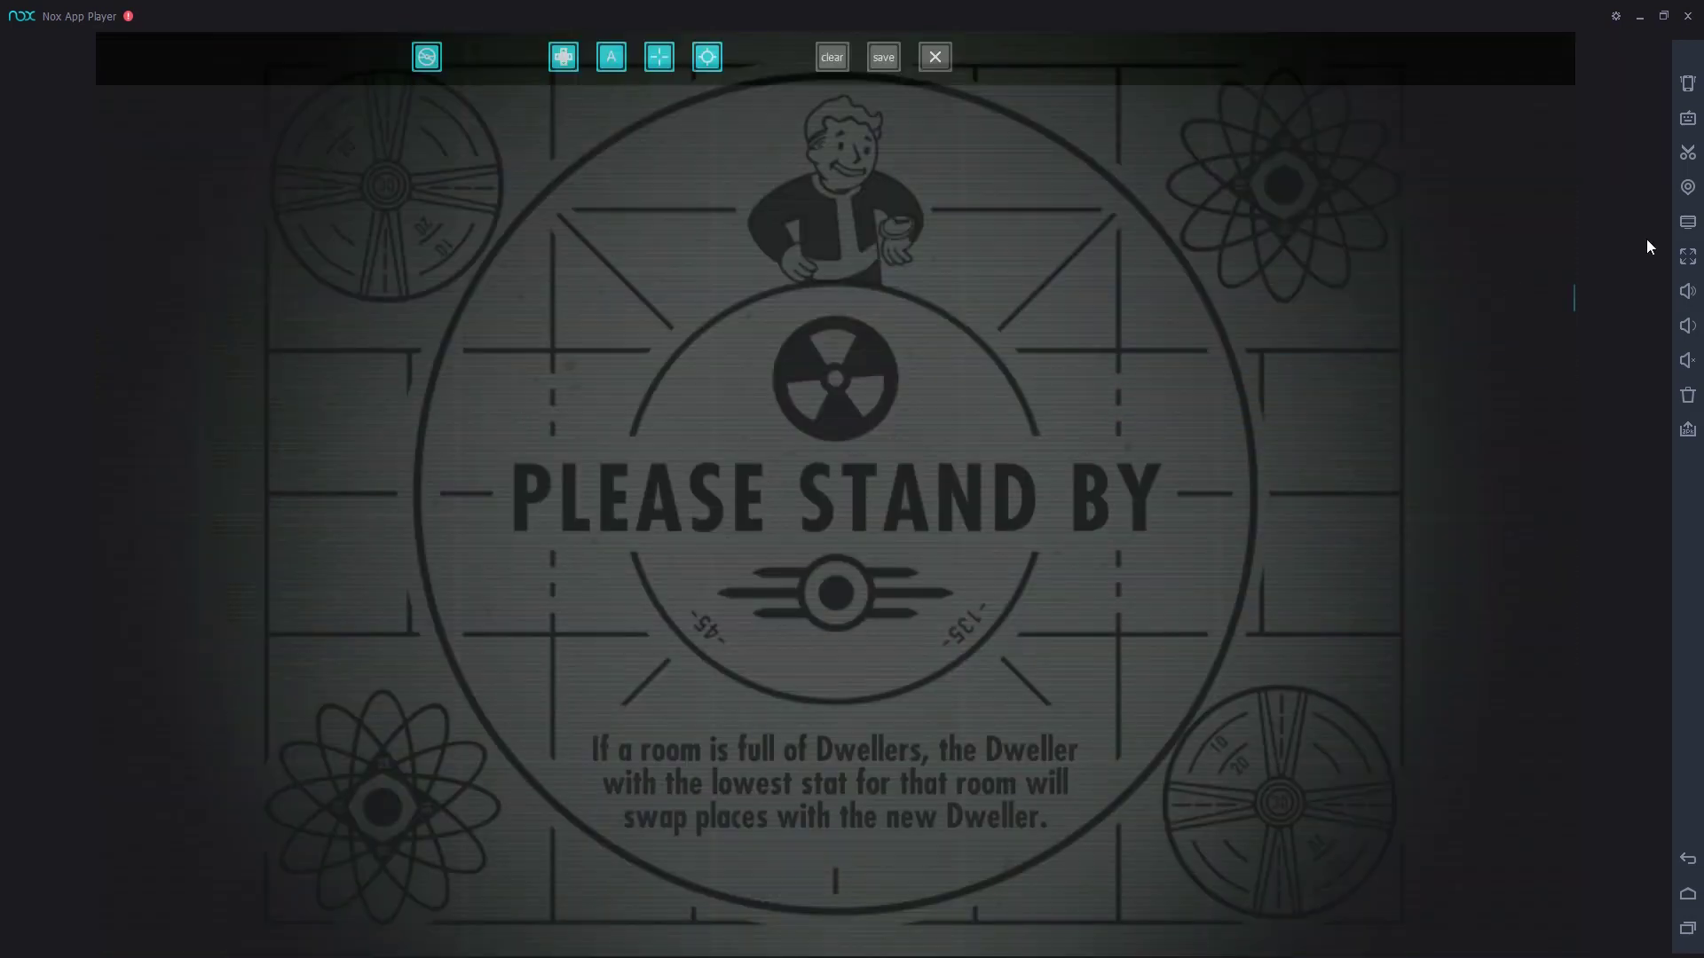
pyautogui.click(935, 56)
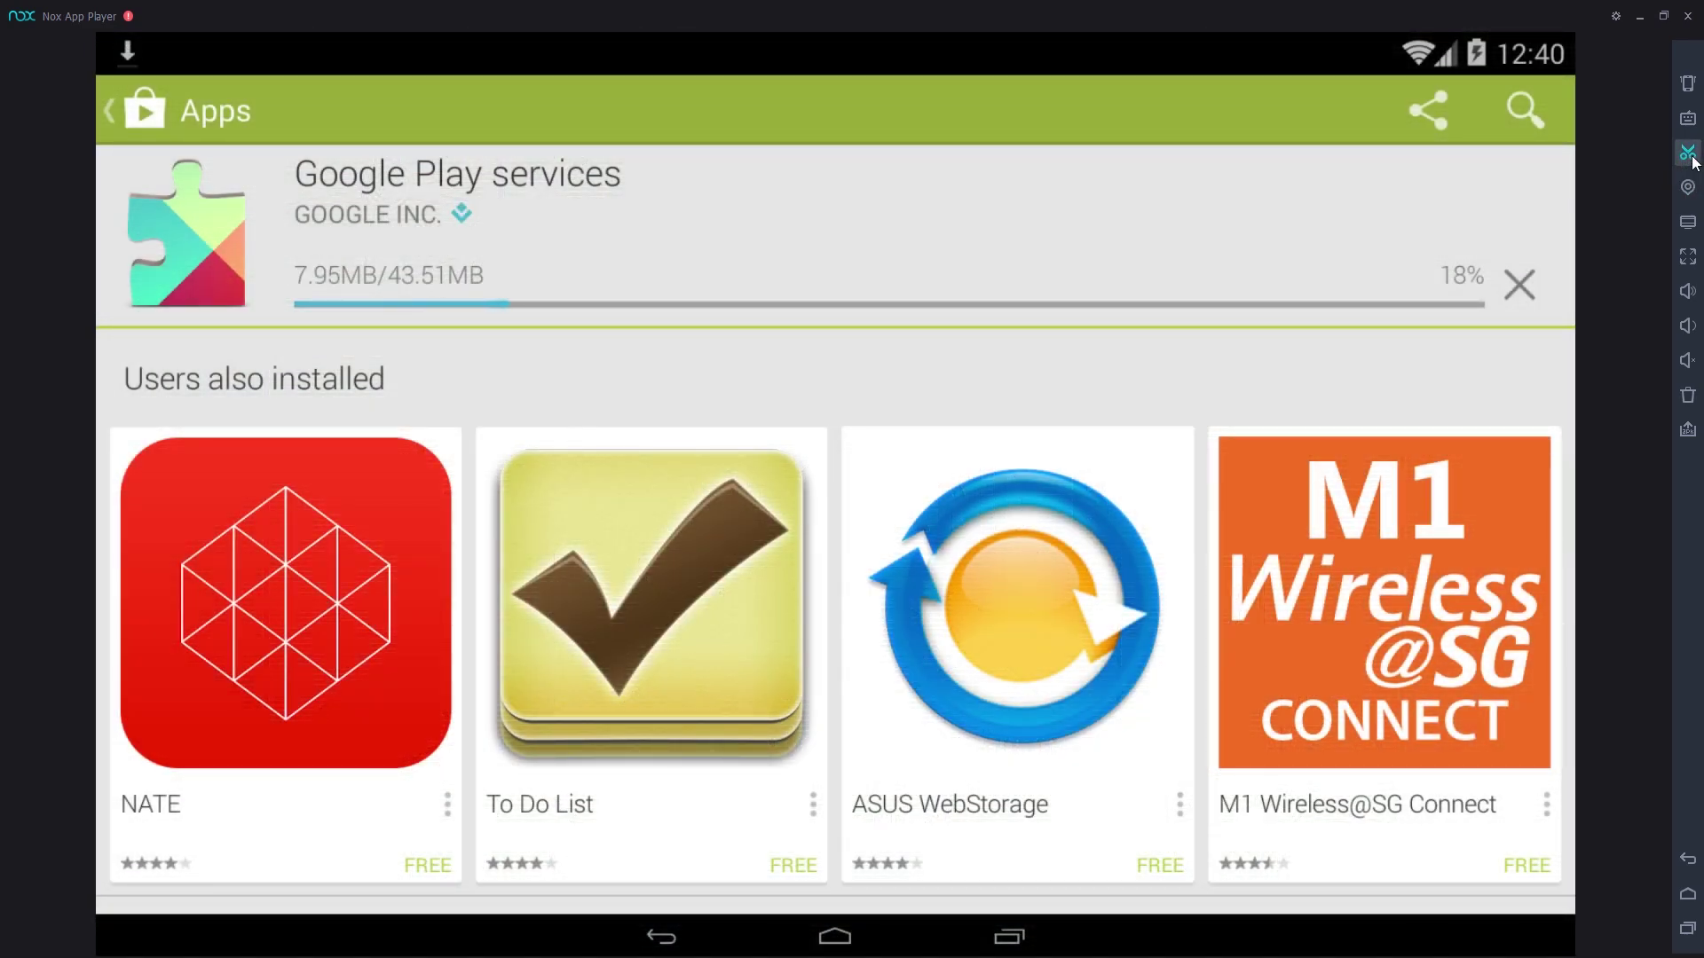
# Step: Take a screenshot, enter full screen and leave it with Ctrl+6, then mute the sound
pyautogui.click(1689, 154)
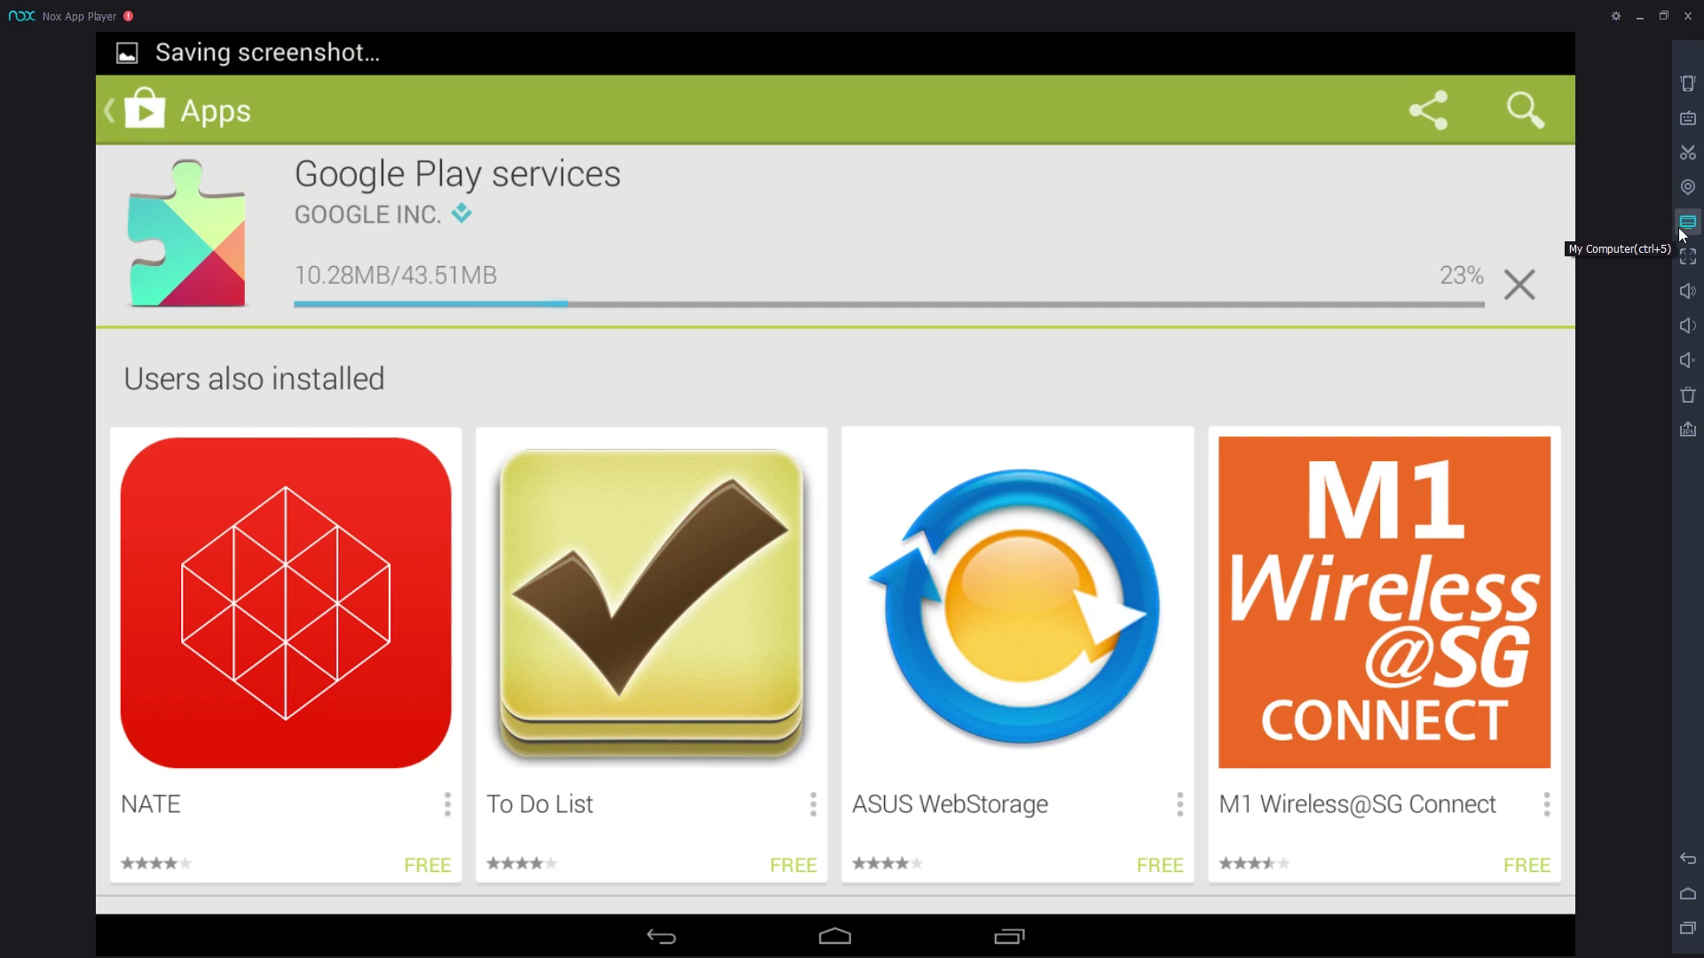
pyautogui.click(1686, 261)
pyautogui.hotkey('ctrl', '6')
pyautogui.click(1687, 364)
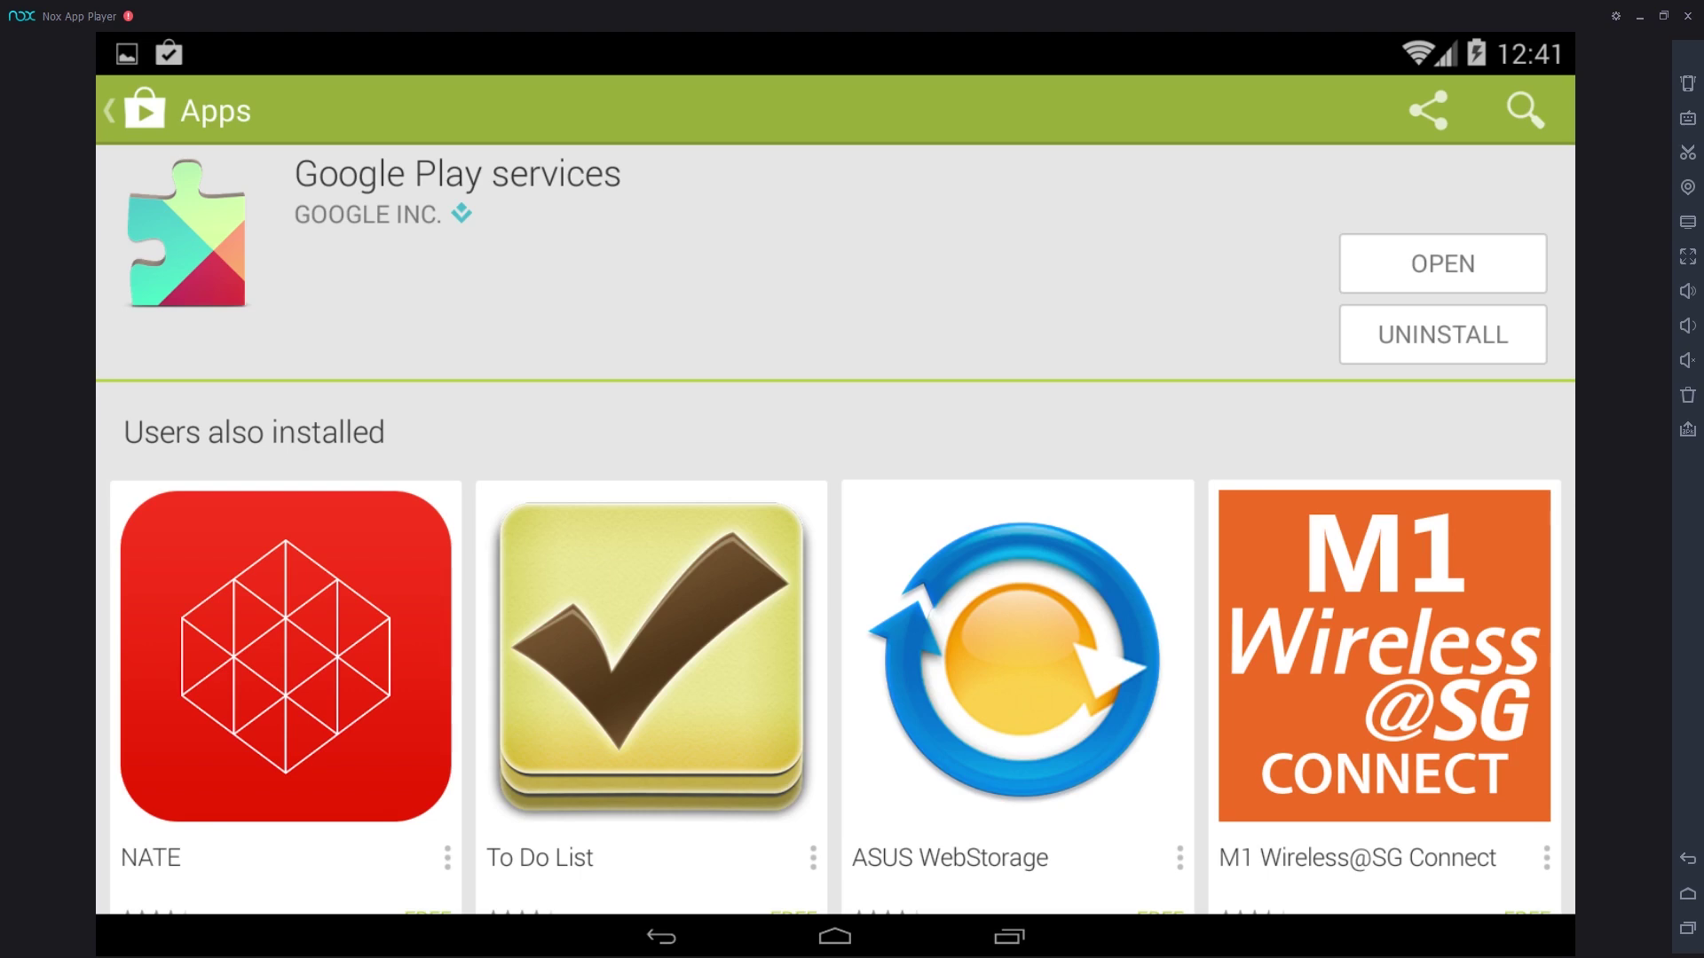
# Step: Confirm OBS Window Capture still targets Nox App Player, then move OBS to the right edge
pyautogui.moveTo(1703, 142); pyautogui.dragTo(1142, 83)
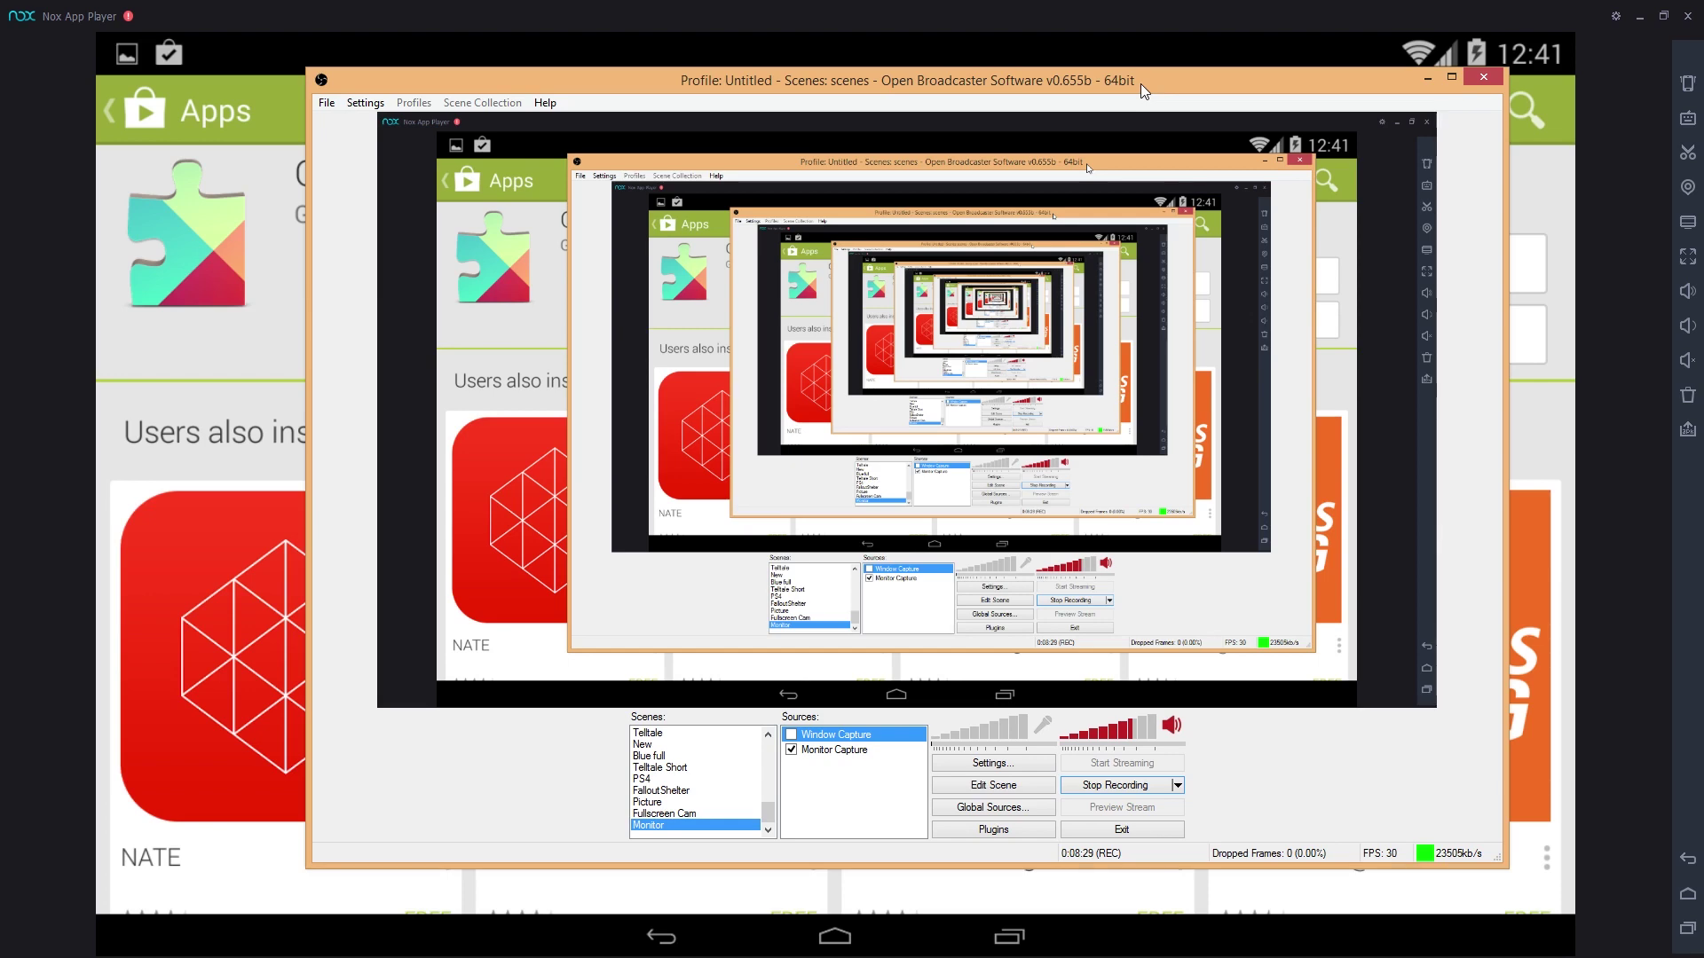
pyautogui.moveTo(1141, 83); pyautogui.dragTo(1257, 88)
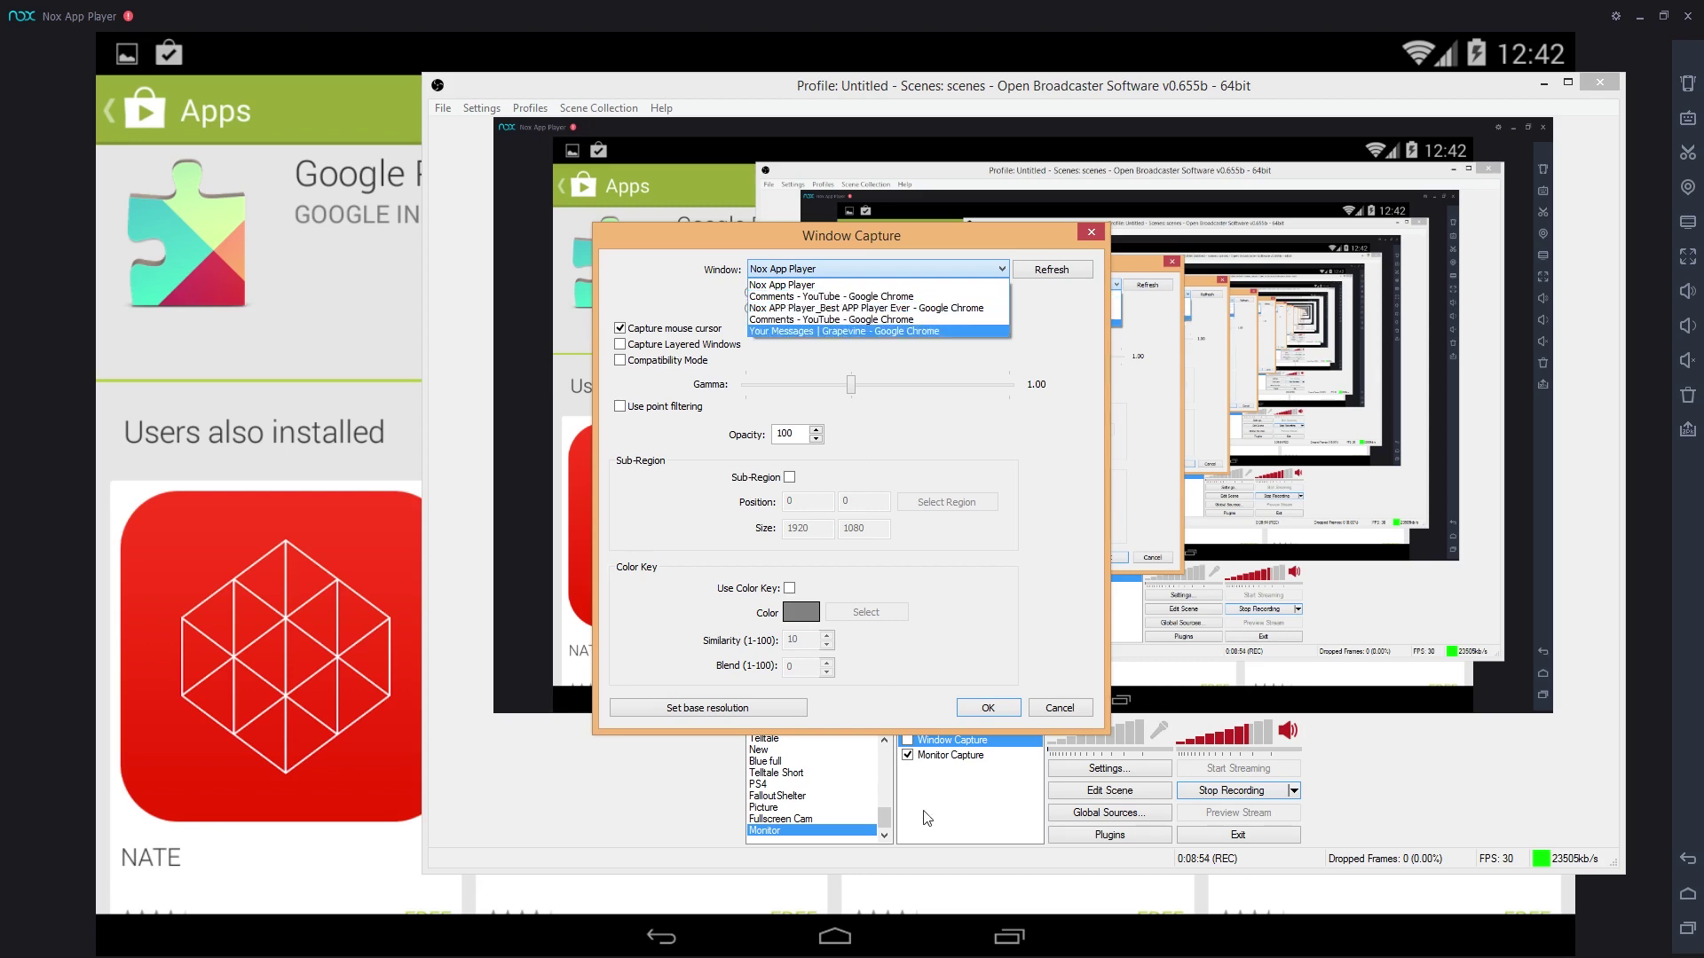
pyautogui.click(927, 752)
pyautogui.click(1058, 708)
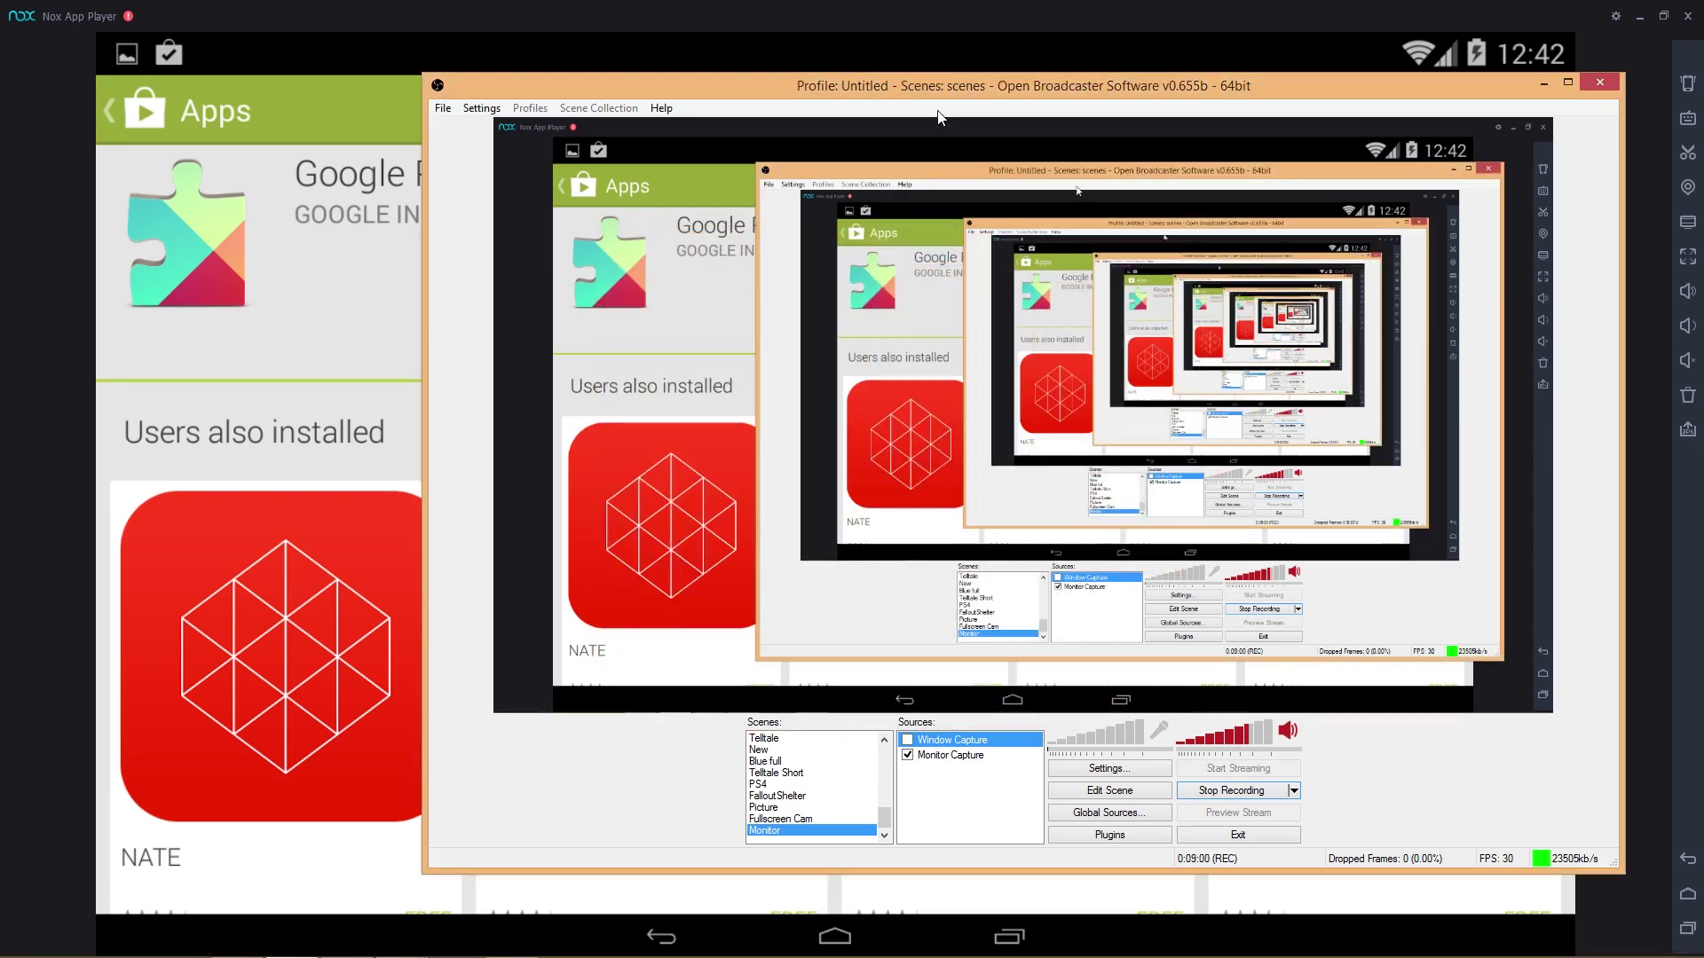
pyautogui.moveTo(920, 82); pyautogui.dragTo(1703, 93)
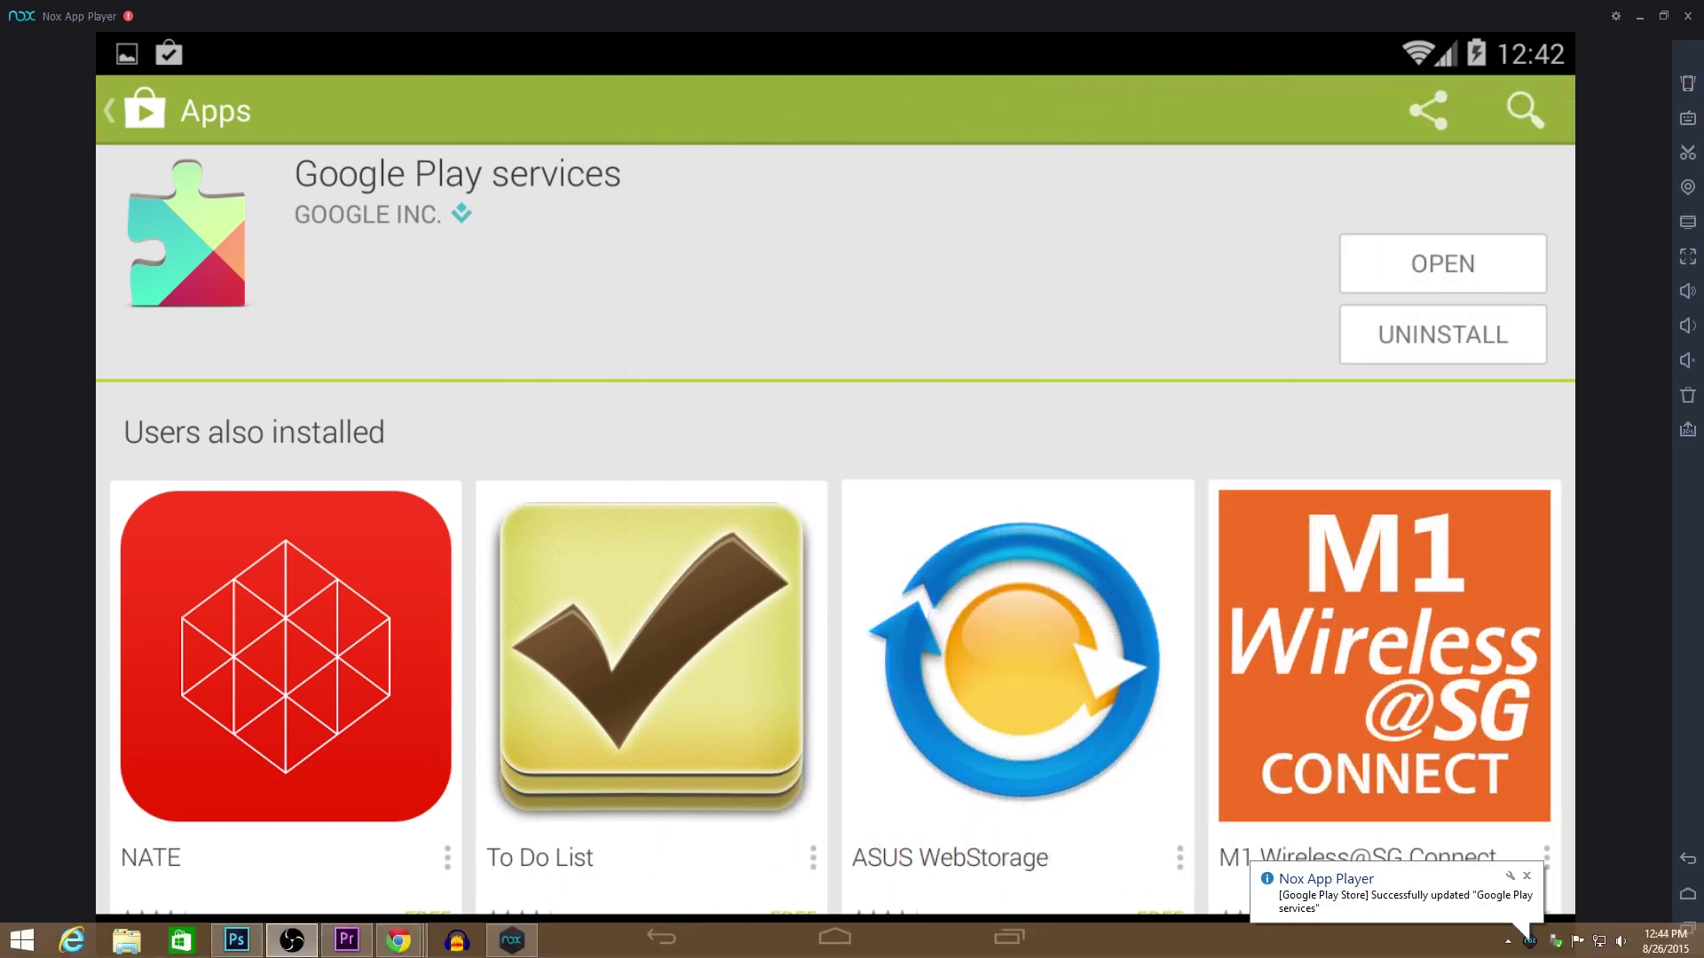
# Step: Close the Google Play services update notification and bring OBS back to the screen centre
pyautogui.click(1527, 876)
pyautogui.click(292, 940)
pyautogui.moveTo(1334, 92); pyautogui.dragTo(742, 40)
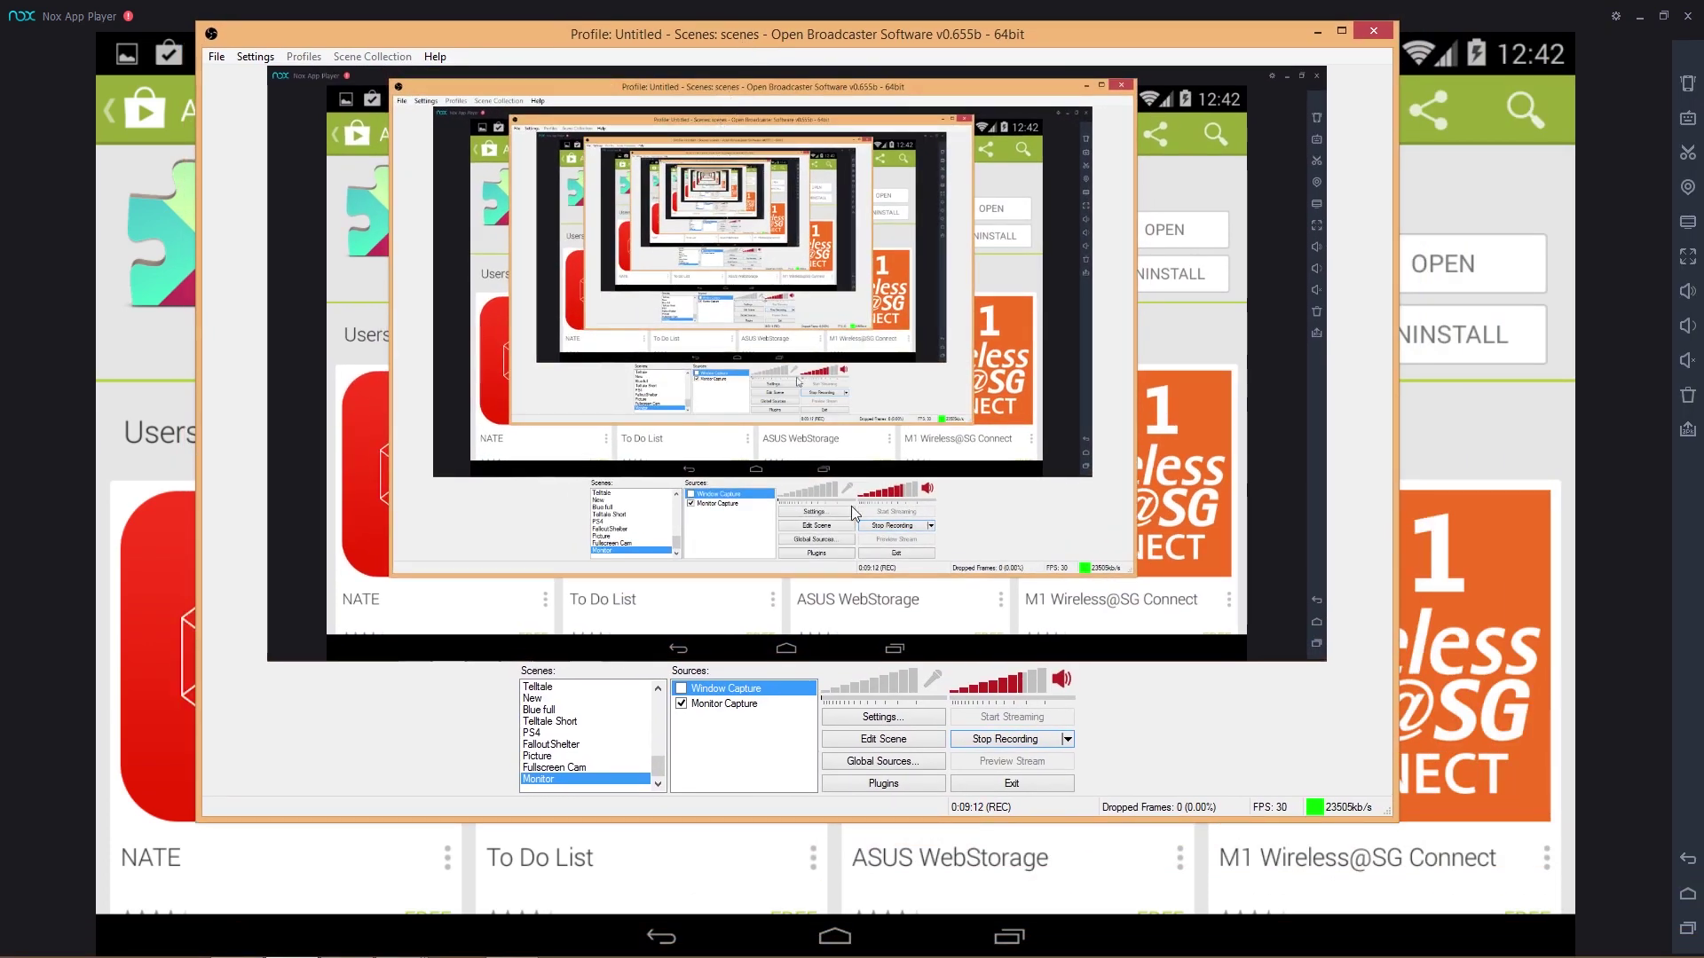